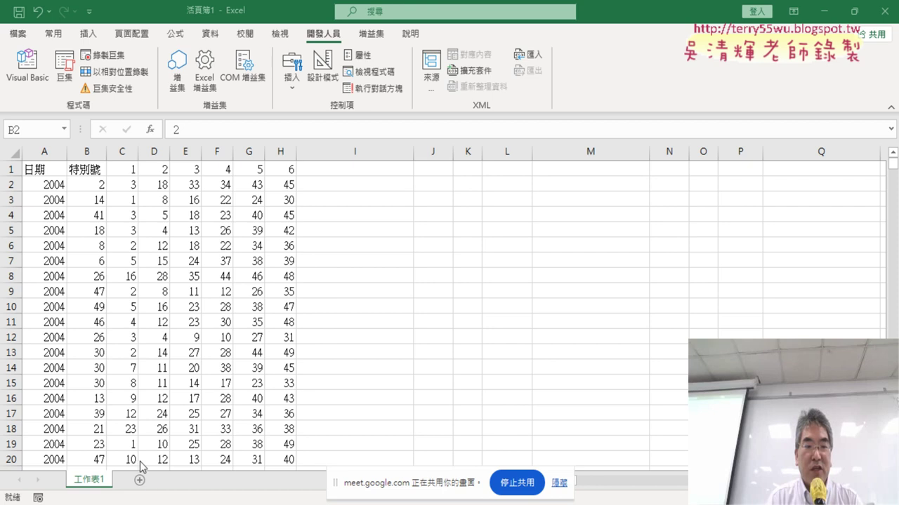
Step: Review the 工作表1 lottery data, jumping to its last row and back to the first 特別號 value
click(93, 184)
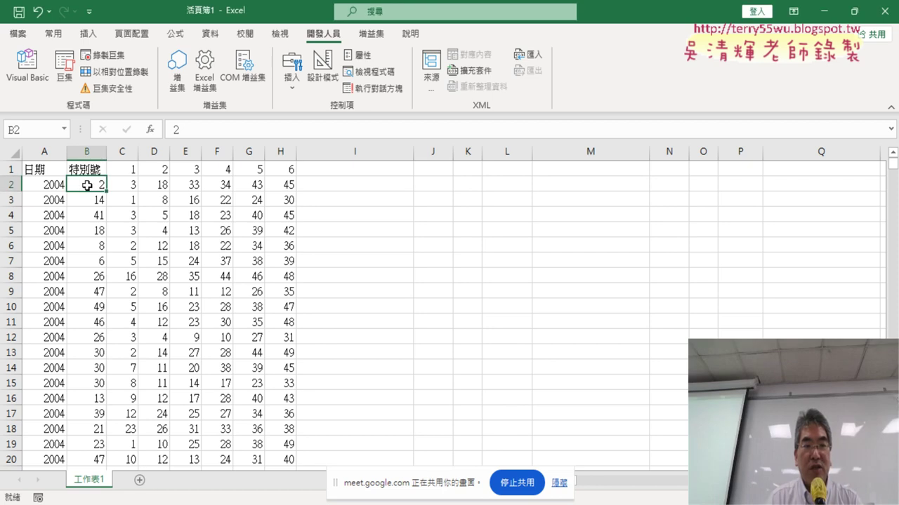
click(41, 170)
key(ctrl+Down)
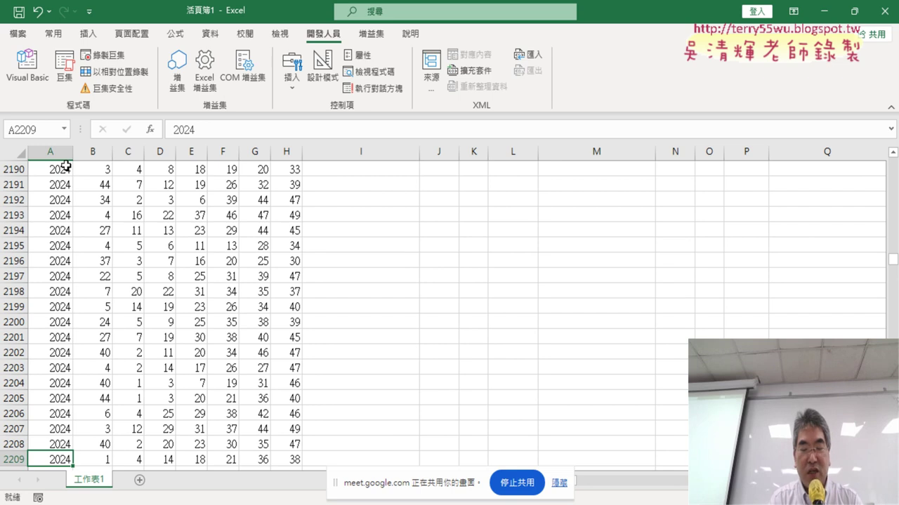
key(ctrl+Up)
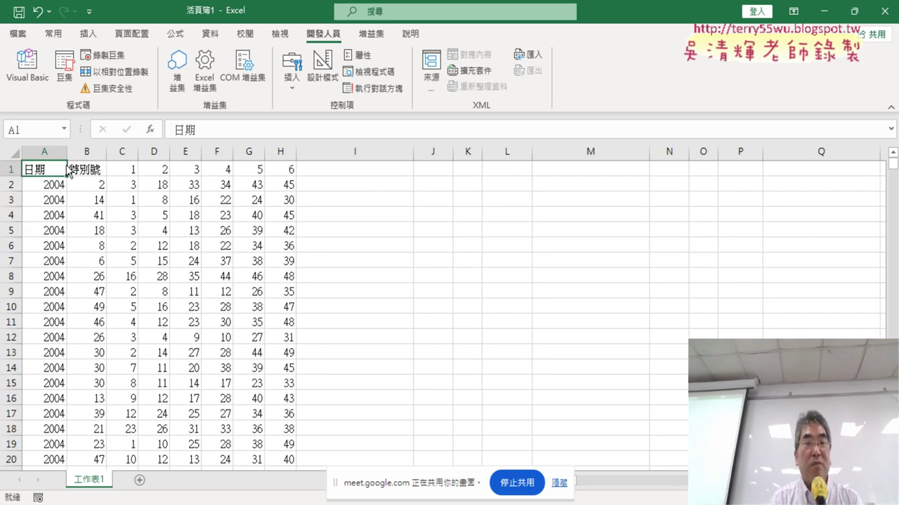
key(Right)
key(Down)
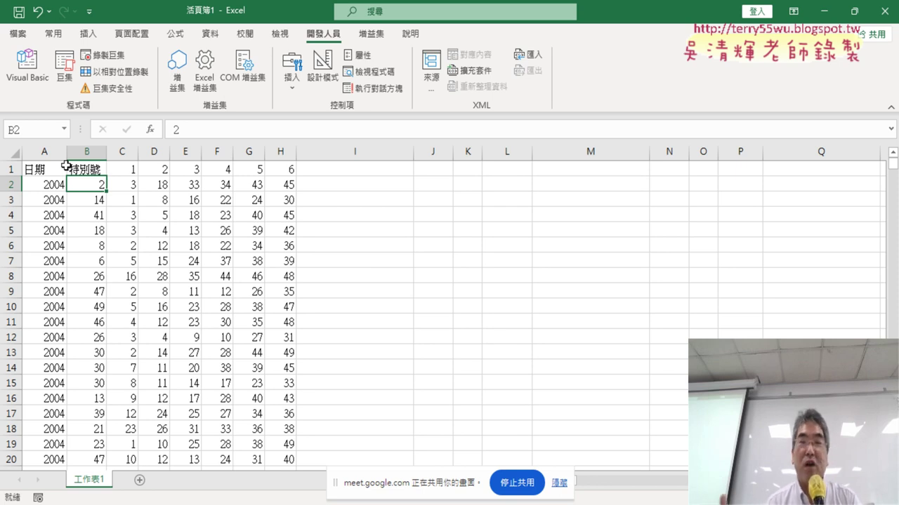
Step: Insert a new sheet and rename its tab 統計分析
click(141, 483)
double_click(137, 482)
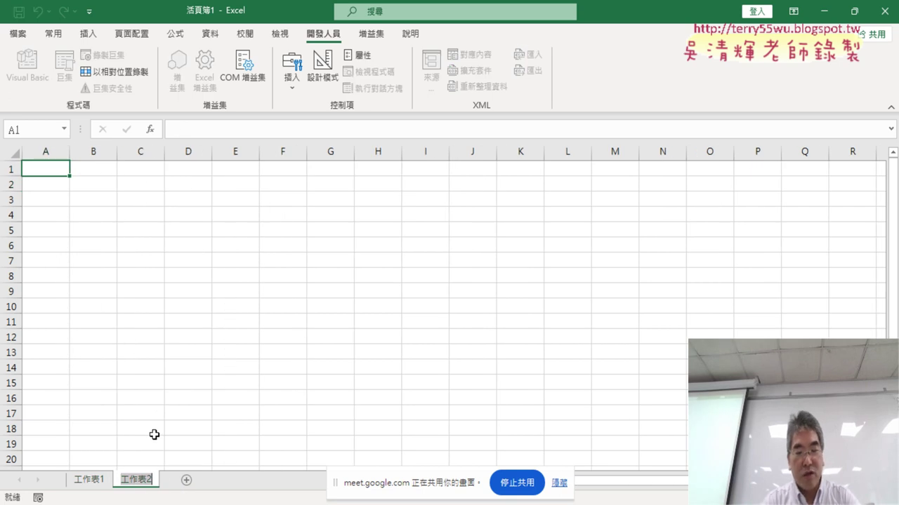
text(t)
key(BackSpace)
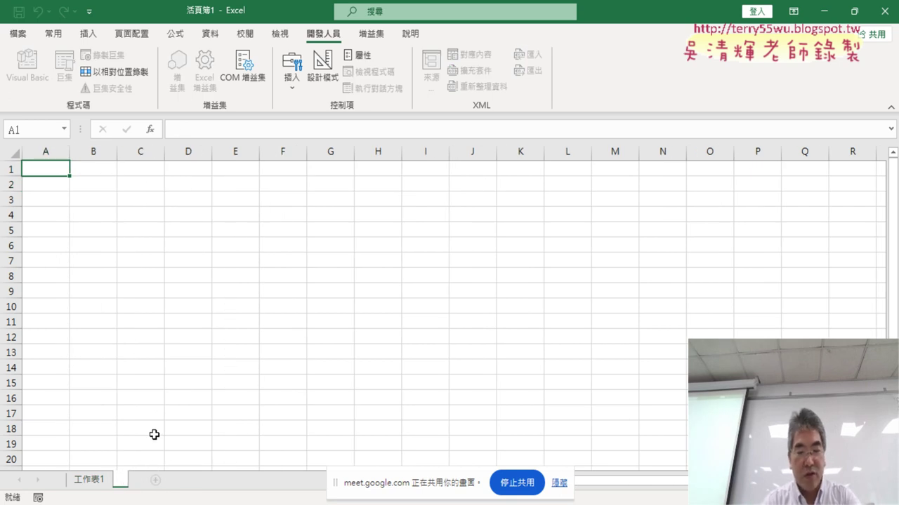
text(tc)
key(Escape)
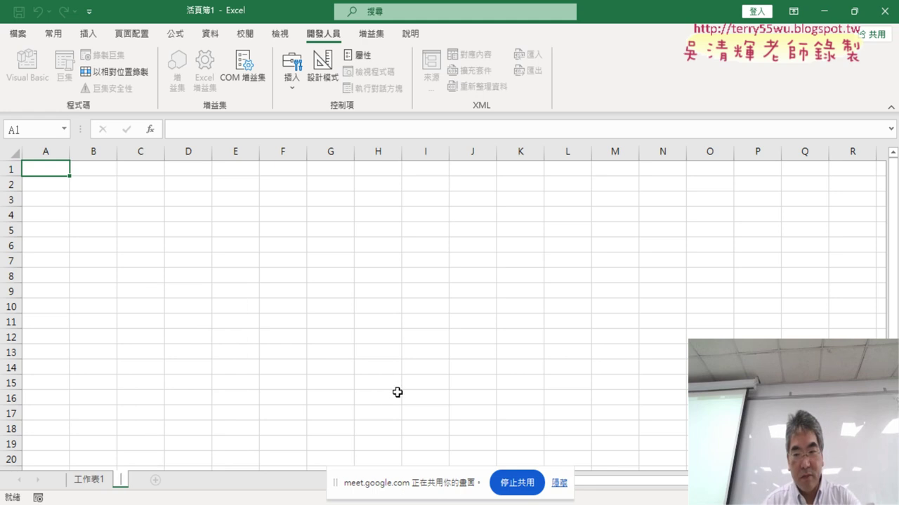
text(wj/3)
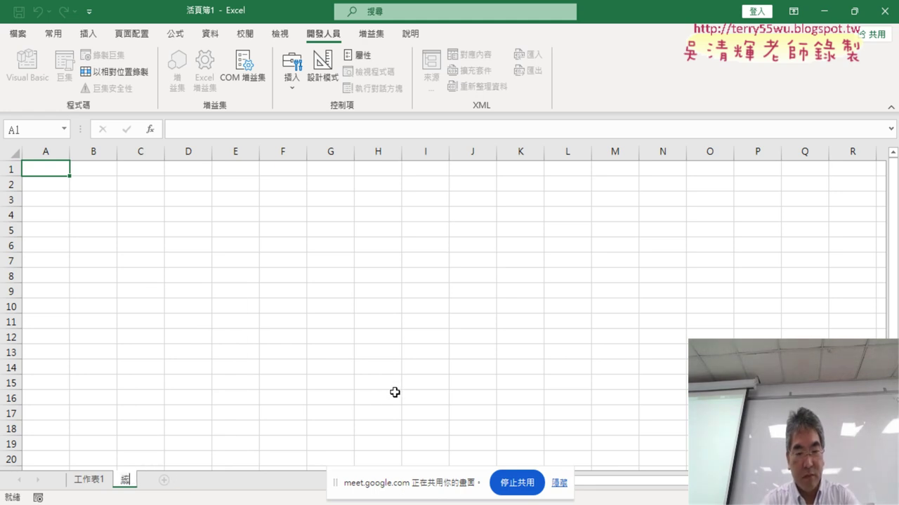
text(ru4zp ej/)
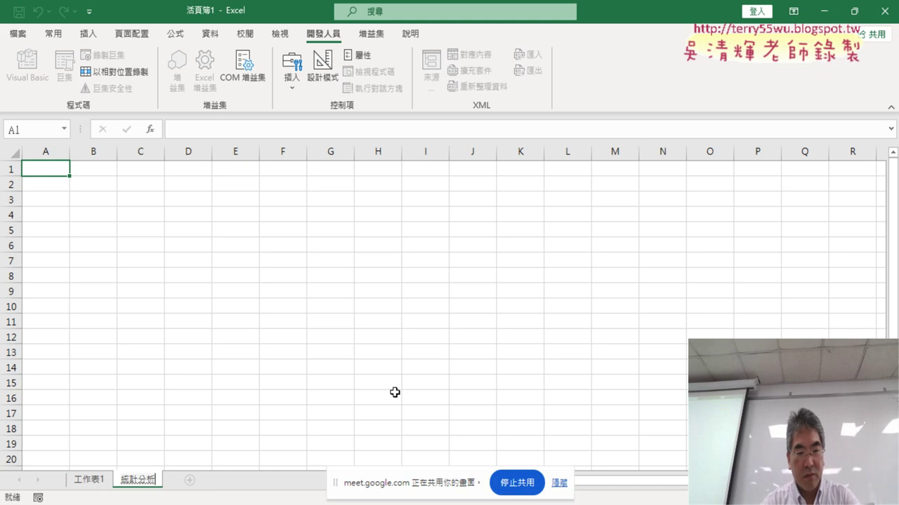
key(Return)
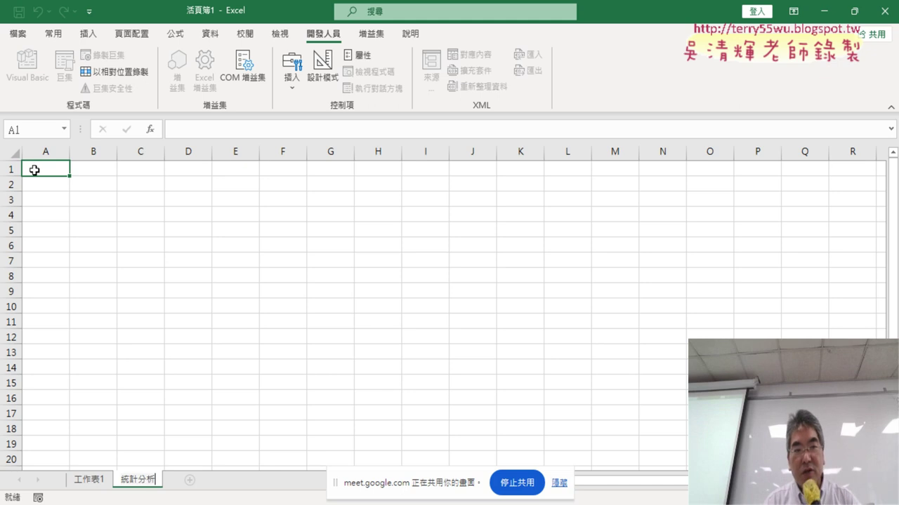
click(33, 170)
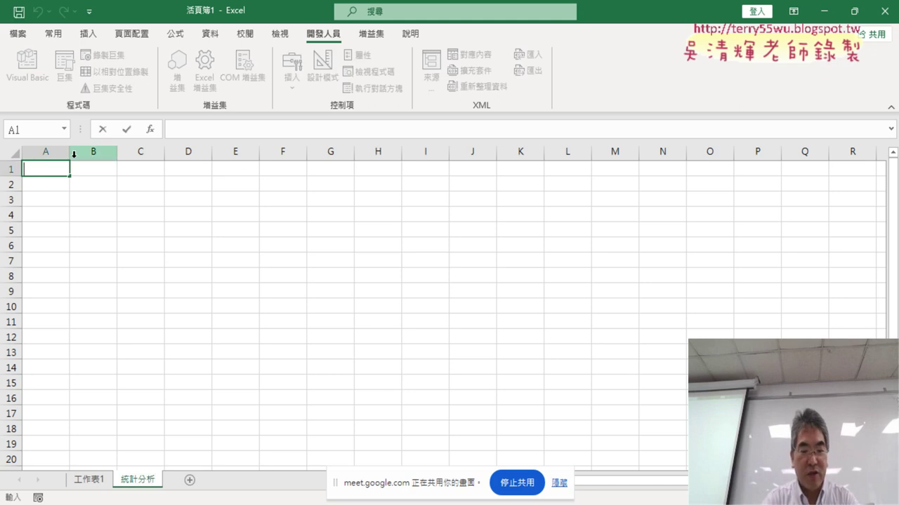
Step: Enter the header 號碼 in A1 and fill the numbers 1 to 49 down A2:A50
text(cl)
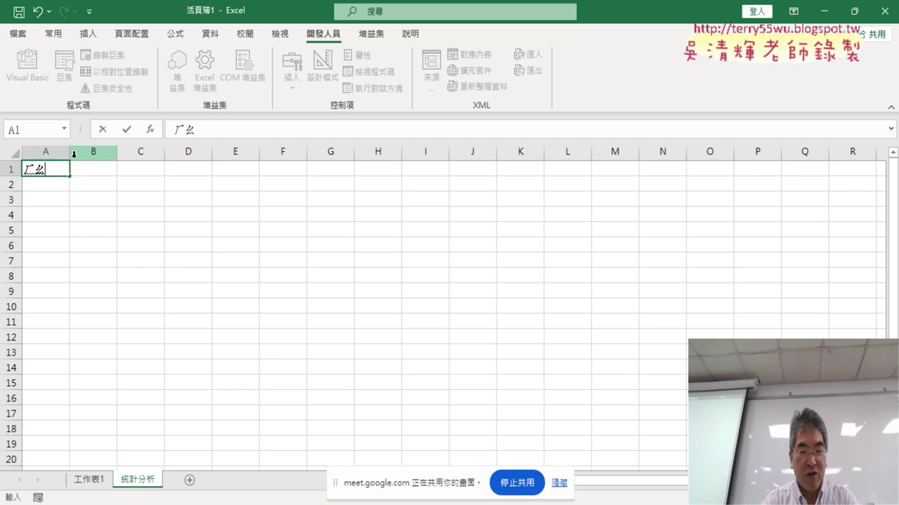
text(4a83)
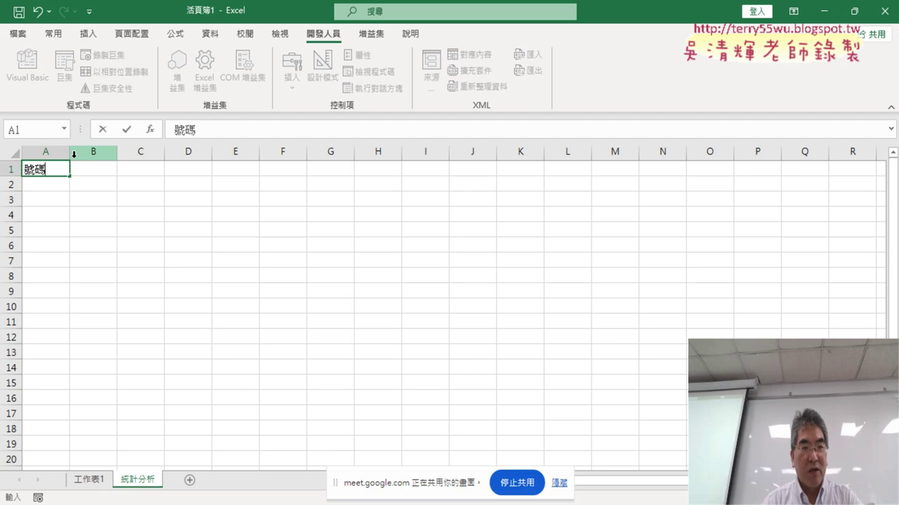
key(Return)
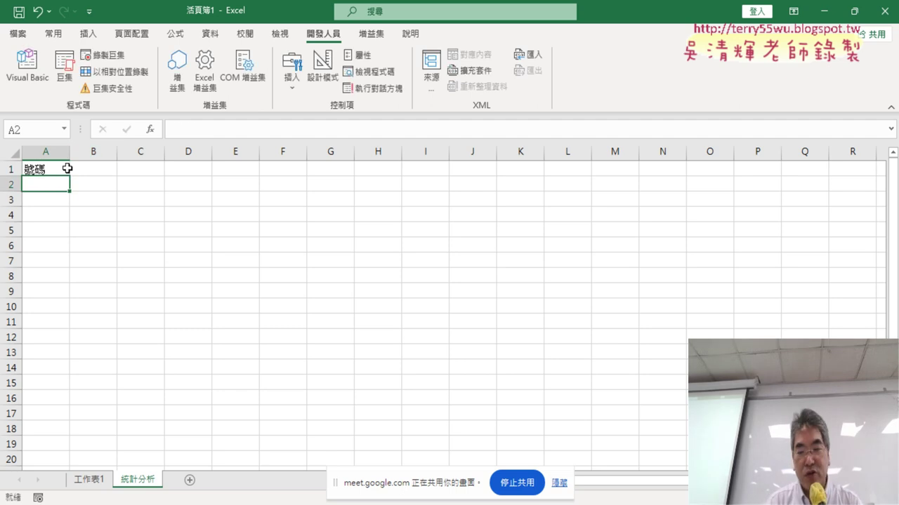
text(1)
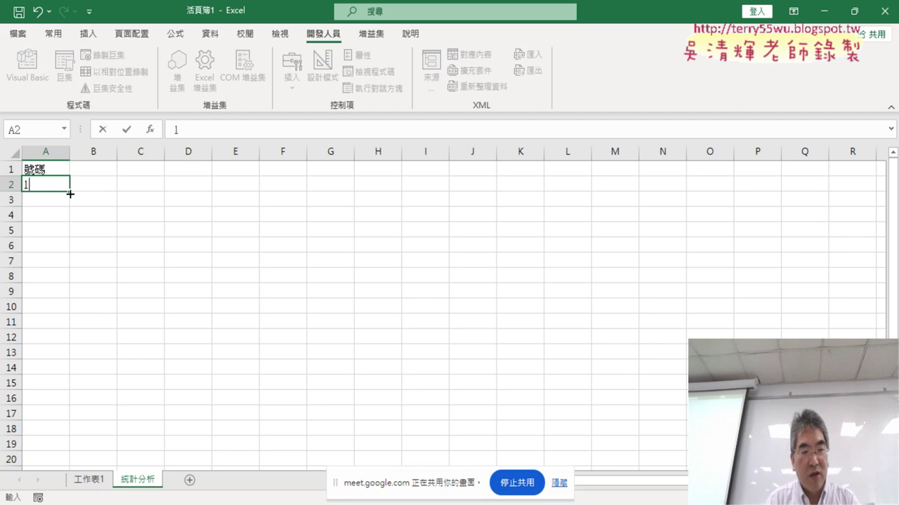
drag(71, 194, 70, 466)
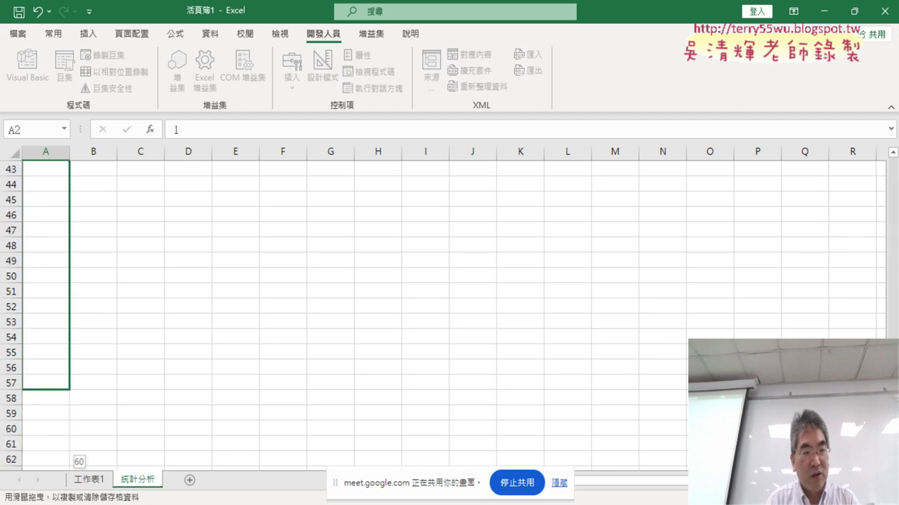
drag(70, 456, 83, 224)
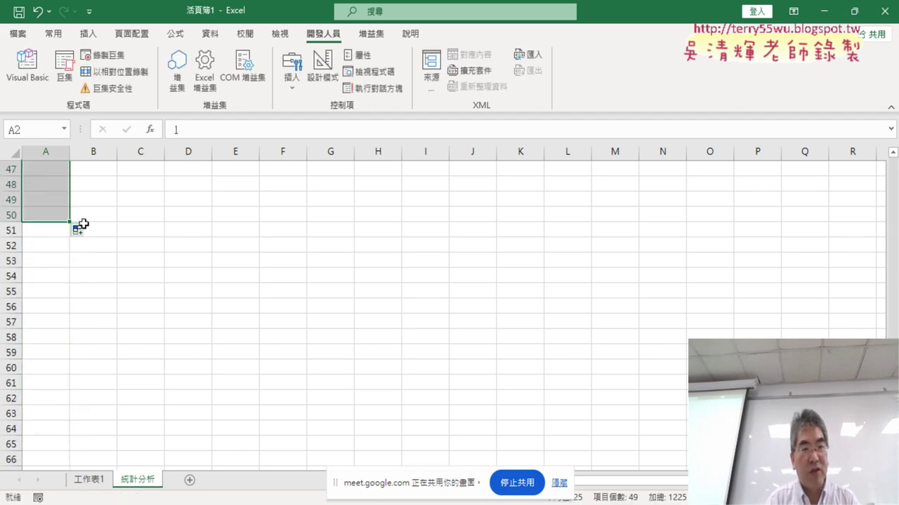
scroll(161, 212, up, 5)
scroll(161, 213, up, 9)
scroll(140, 197, up, 1)
Step: Type the headers 數量, 排名 and 前七名 in B1 through D1
drag(107, 171, 99, 214)
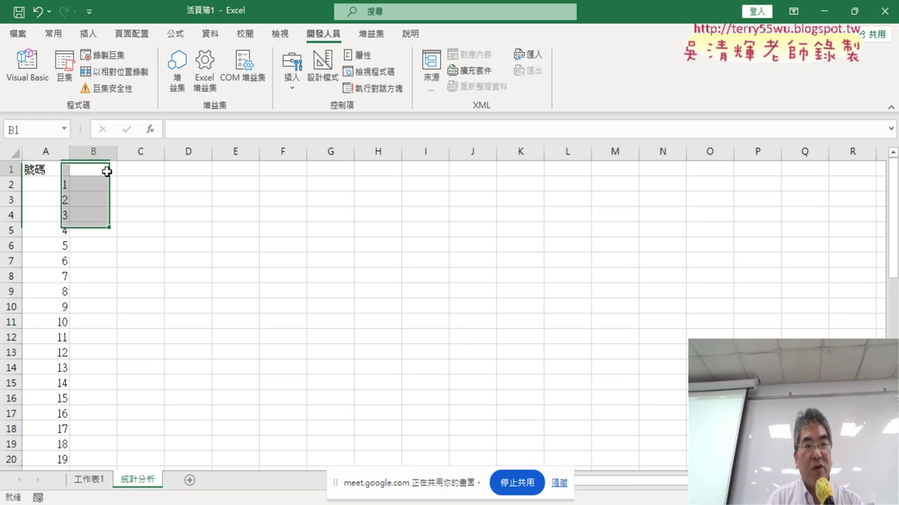
click(107, 171)
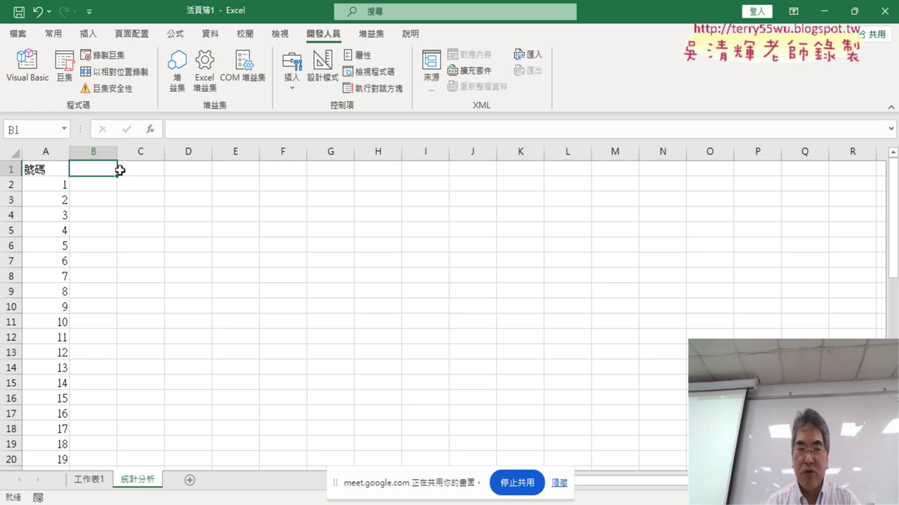
text(ㄕㄨ)
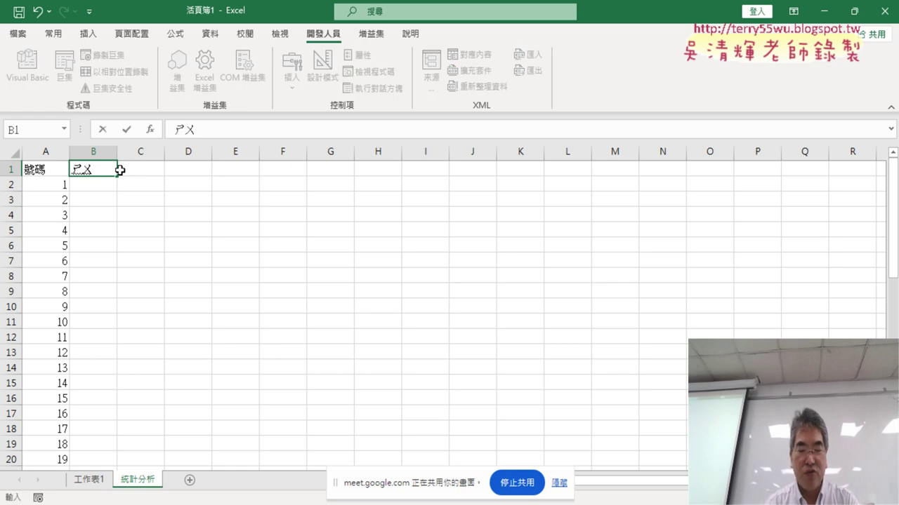
text(ˋㄌㄧㄤˋ)
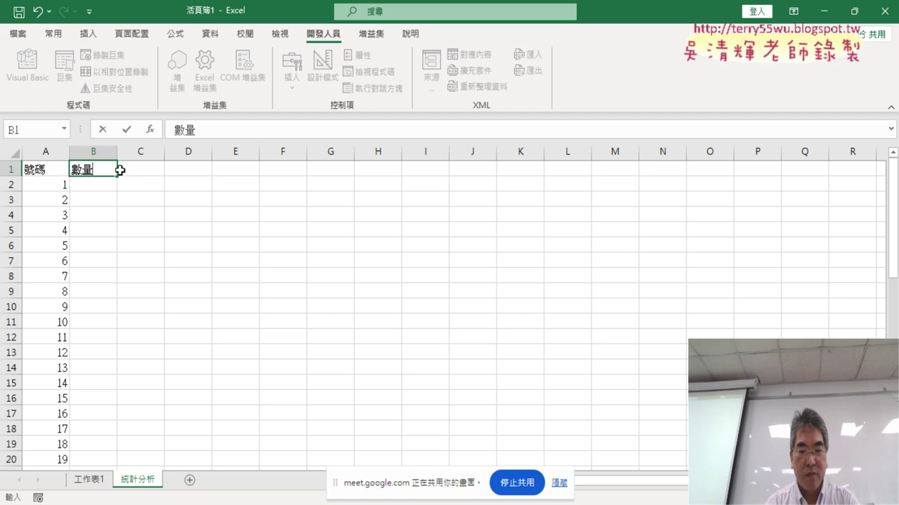
click(120, 170)
text(ㄆ)
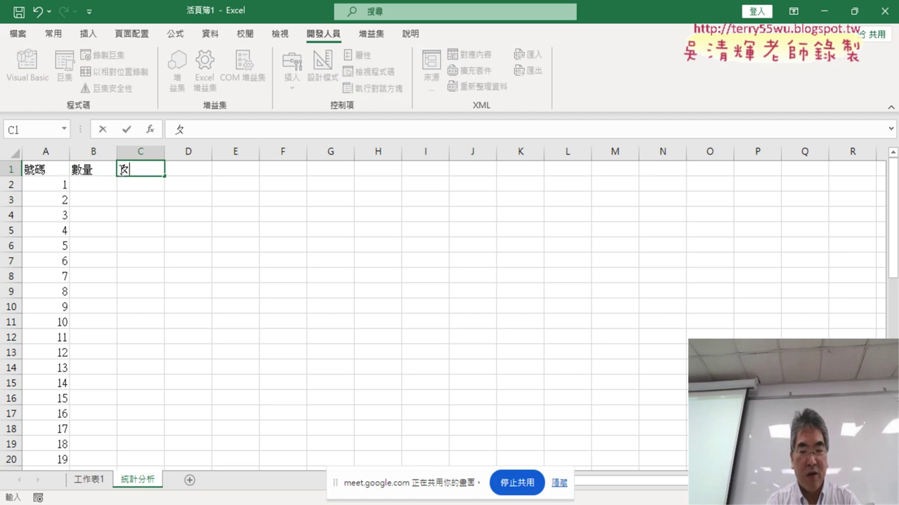
text(ㄞˊㄇㄧㄥˊ)
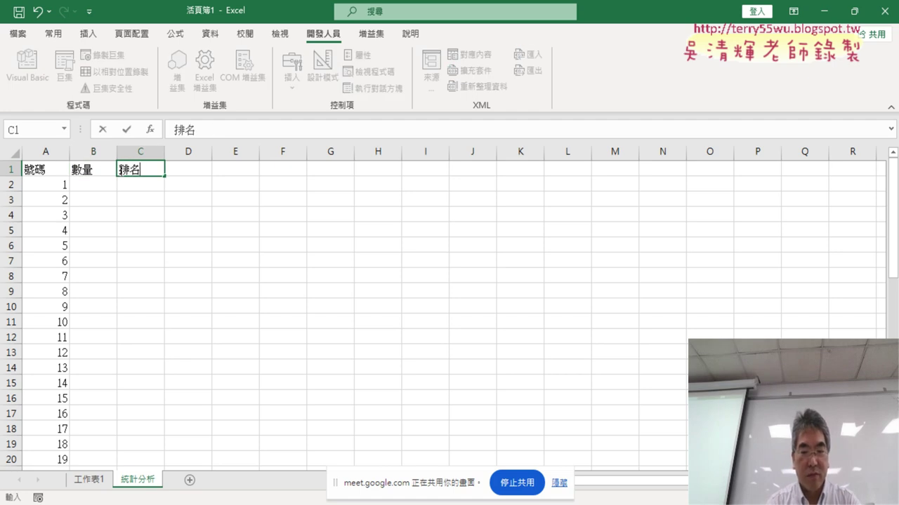
key(Tab)
text(ㄑㄧㄢˊㄧㄑ)
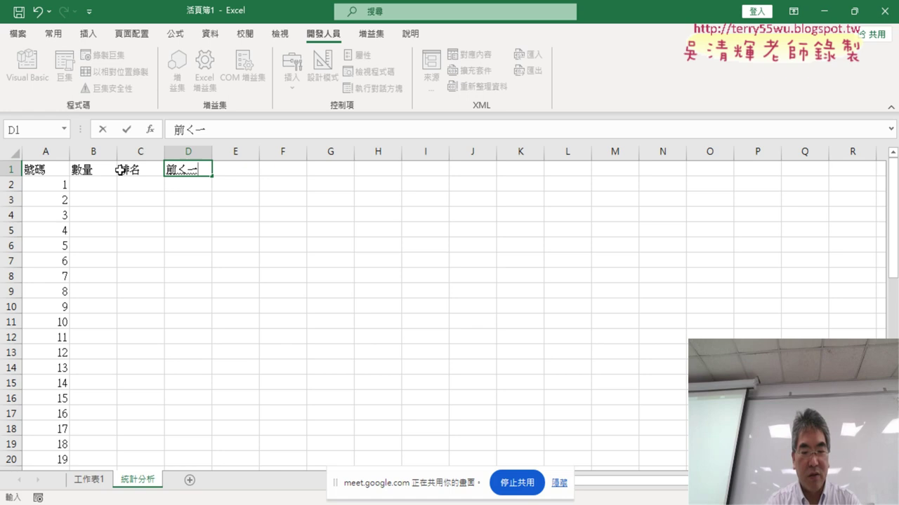
key(space)
text(ㄇㄧㄥˊ)
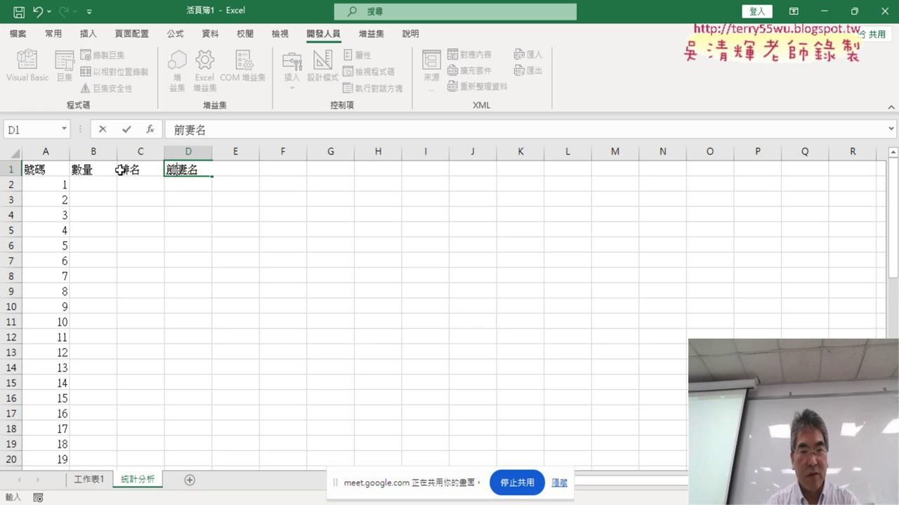
key(Down)
key(Down)
key(Return)
key(Return)
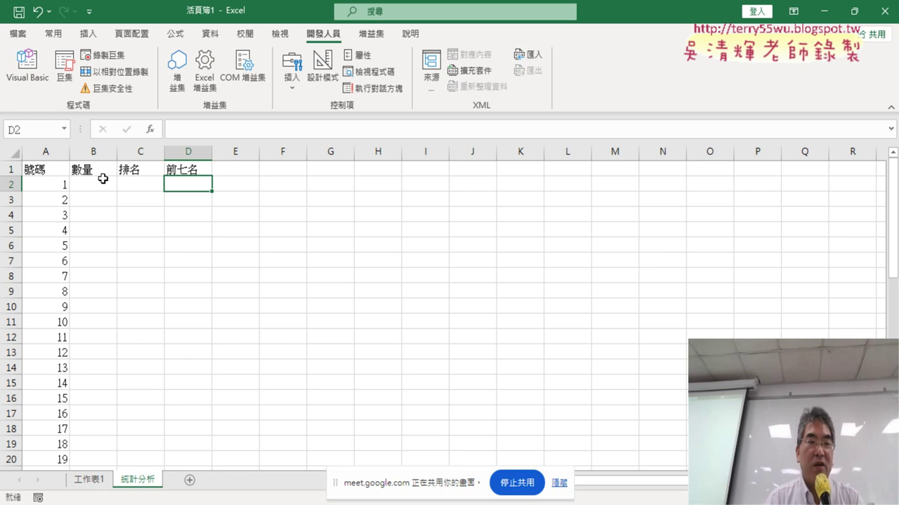
click(46, 173)
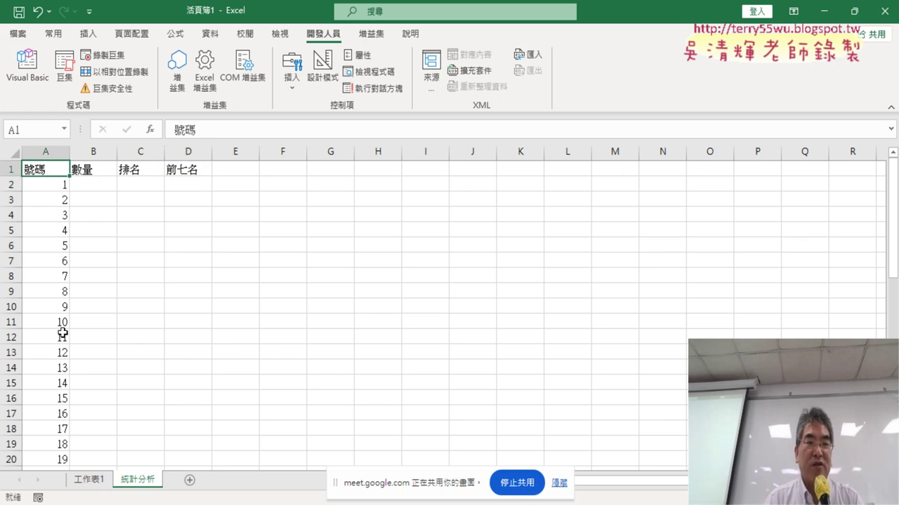
click(104, 183)
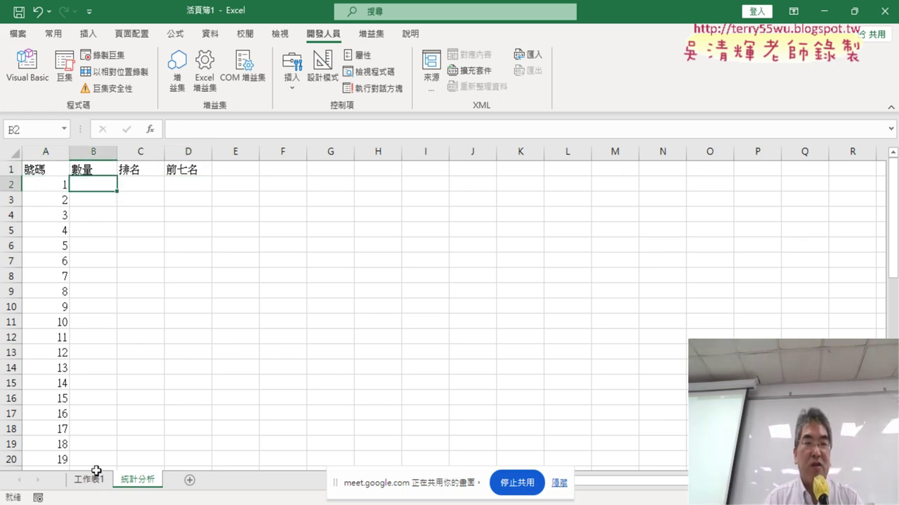
click(64, 188)
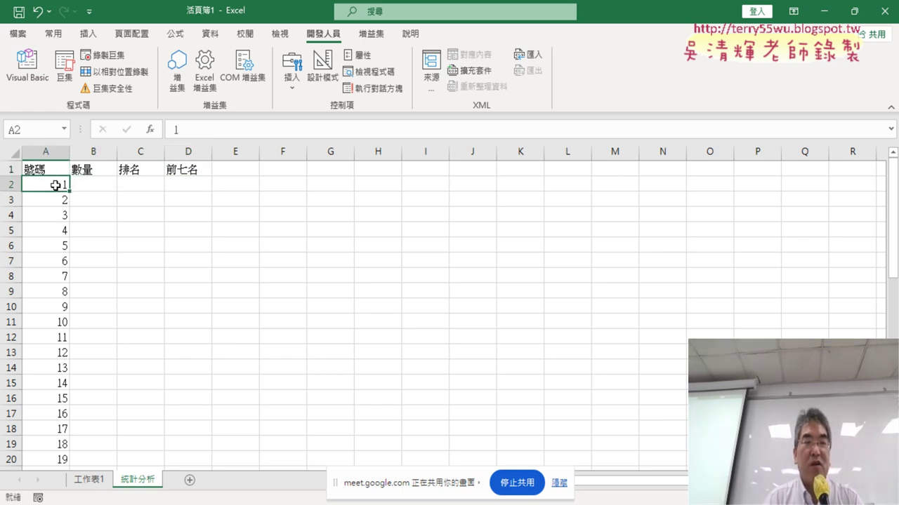
click(90, 481)
click(133, 481)
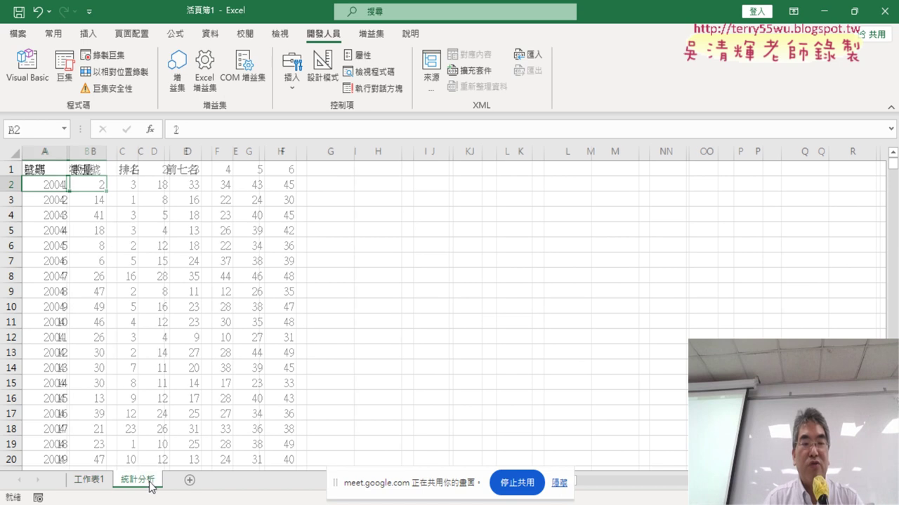
click(98, 187)
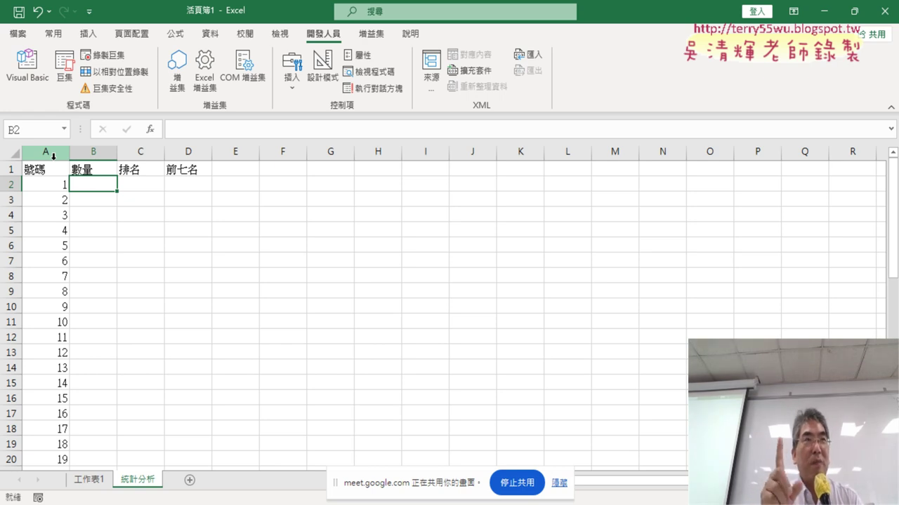
click(97, 480)
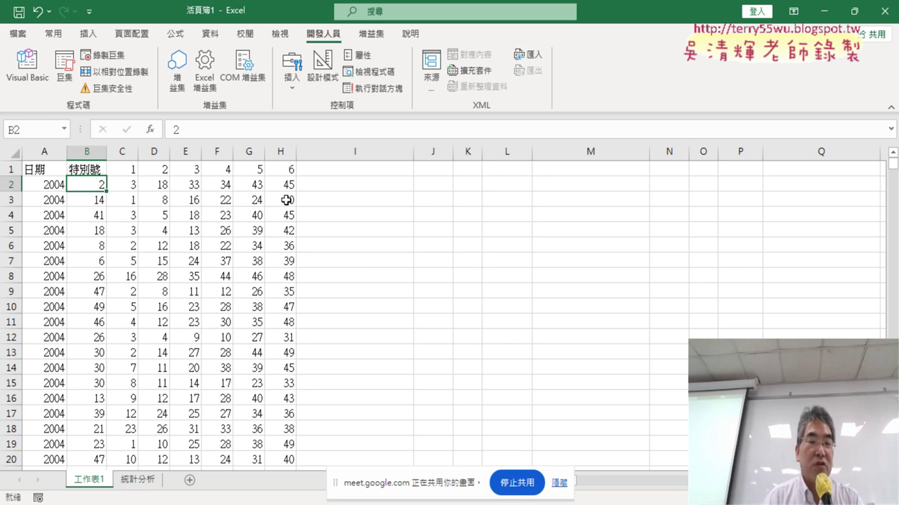
click(131, 480)
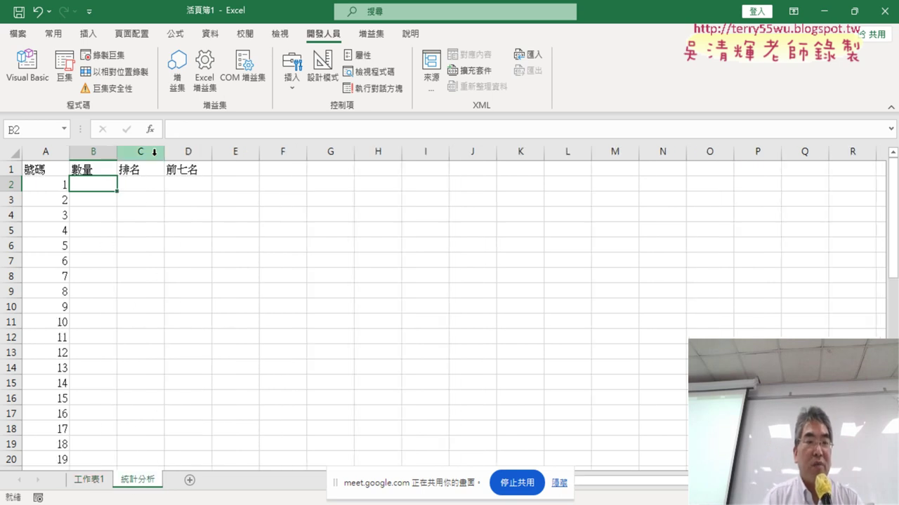
Step: Start Insert Function for B2 and show only the 統計 function category
click(149, 129)
click(681, 218)
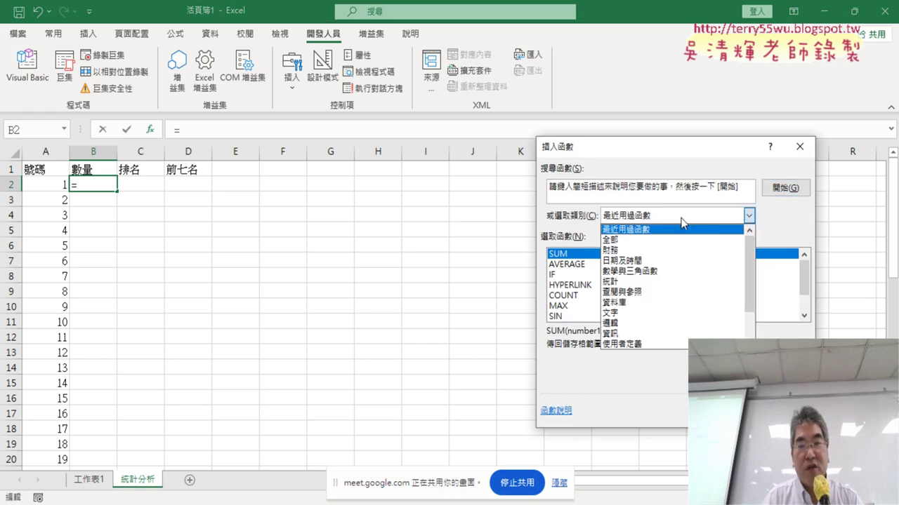
click(664, 281)
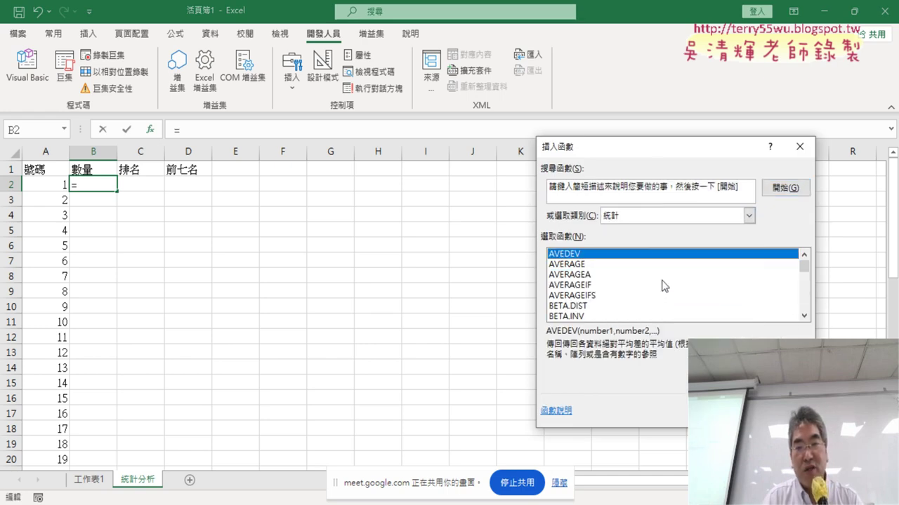
Step: Find COUNTIF to read its description, then cancel and switch to the 工作表1 sheet
click(804, 317)
click(804, 317)
click(804, 316)
click(804, 316)
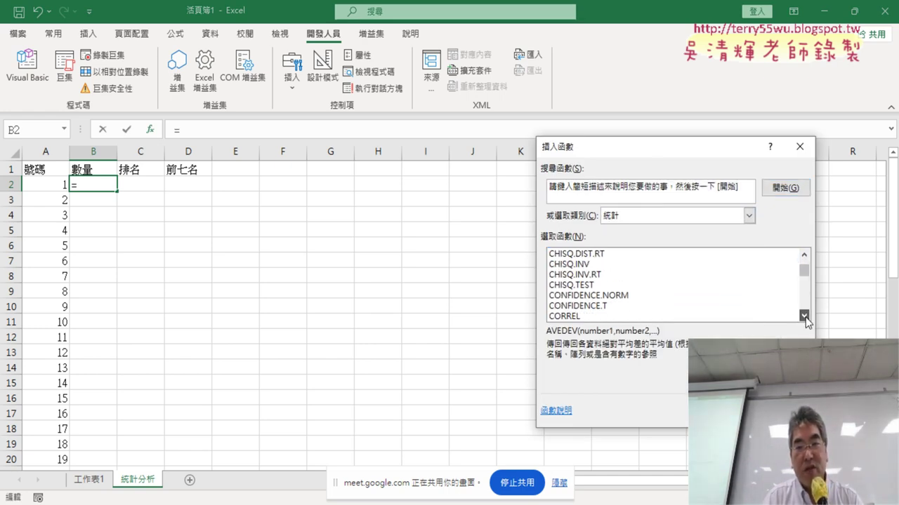
click(803, 316)
click(804, 317)
click(803, 317)
click(804, 317)
click(803, 317)
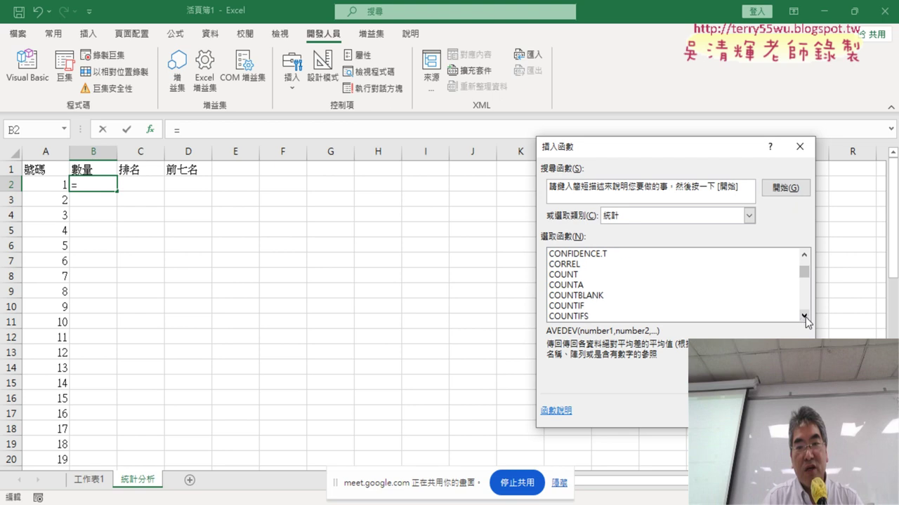
click(608, 309)
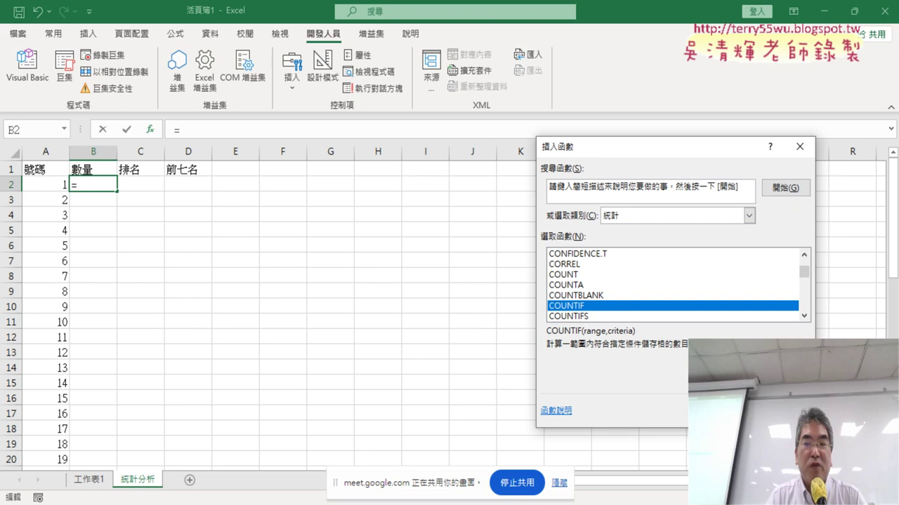
key(Escape)
click(94, 477)
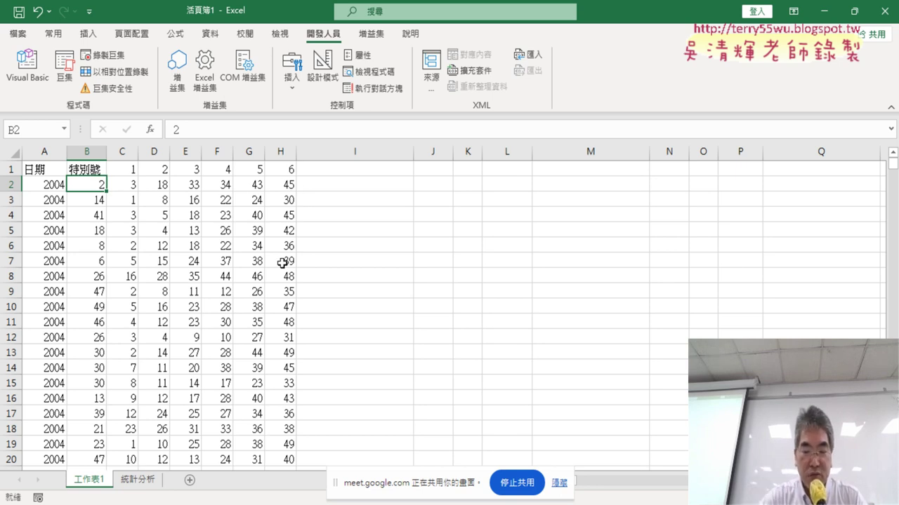
Step: Select B2:H2209 on 工作表1 and name it 大樂透 in the Name Box
key(ctrl+shift+Right)
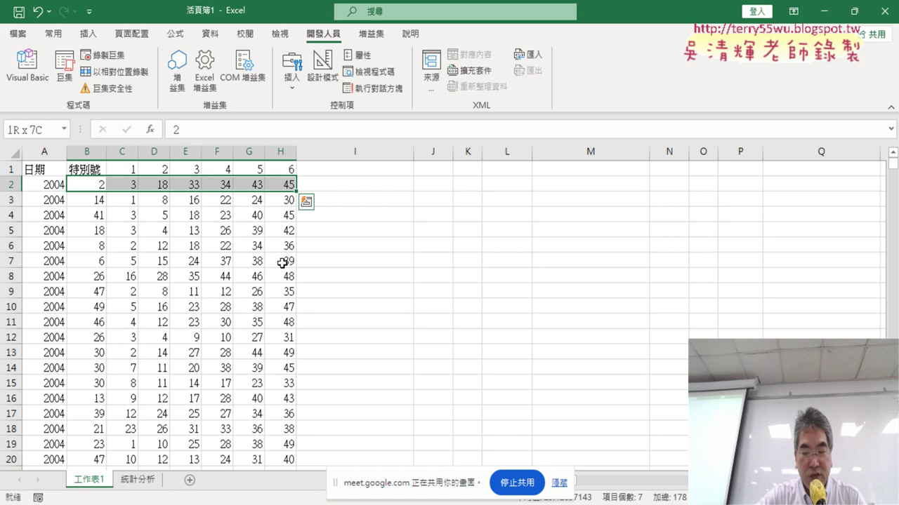
key(ctrl+shift+Down)
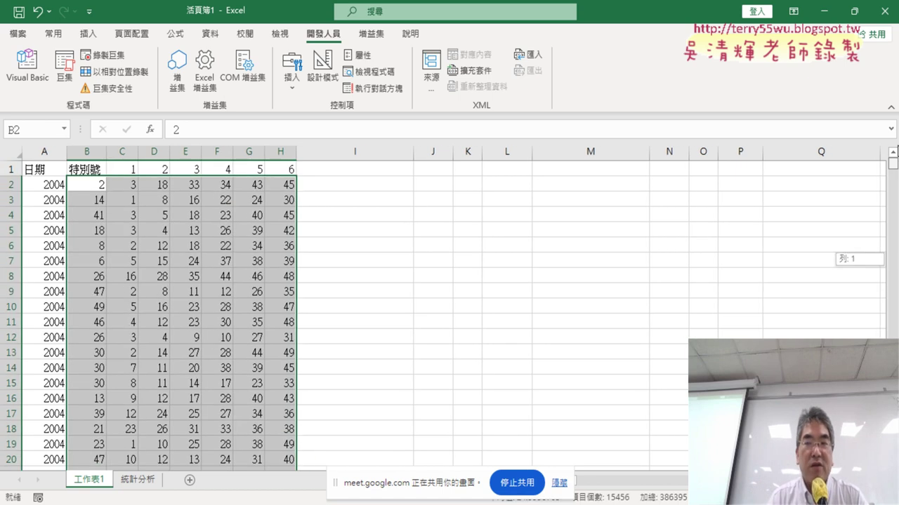
key(ctrl+BackSpace)
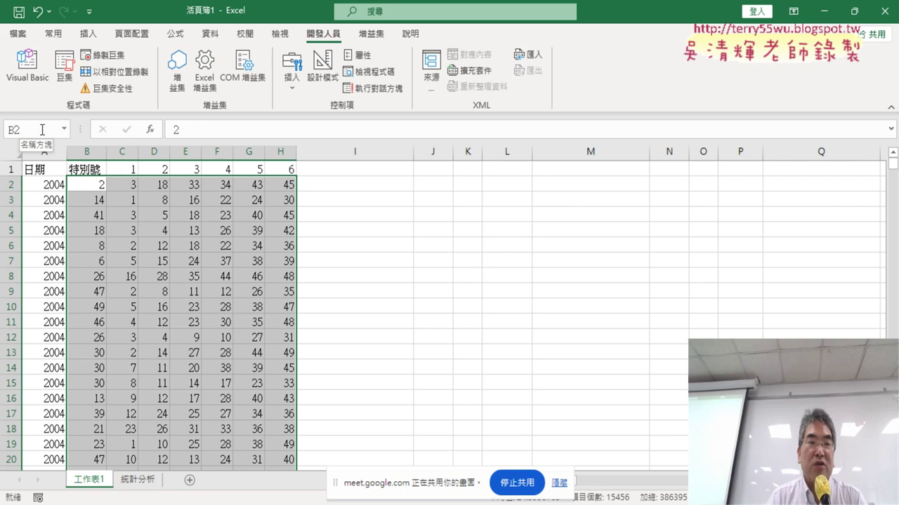
click(42, 130)
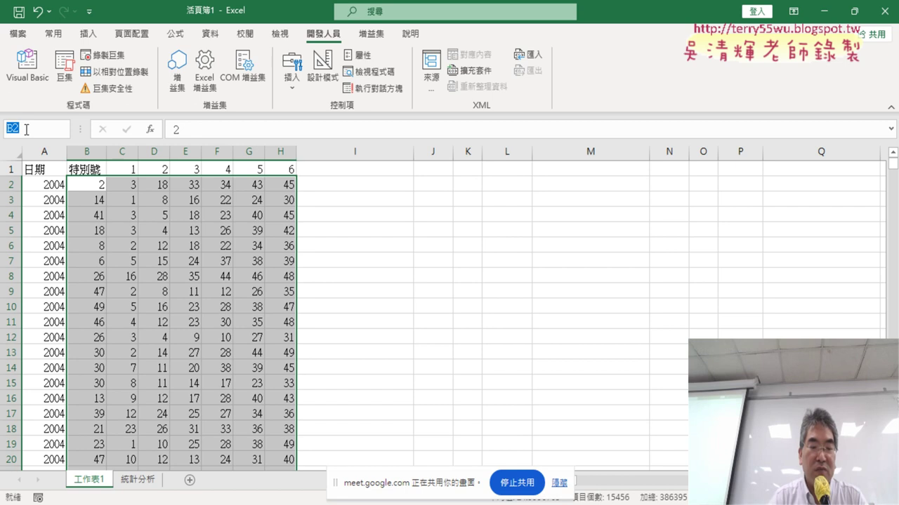
text(ㄉㄚ)
key(4)
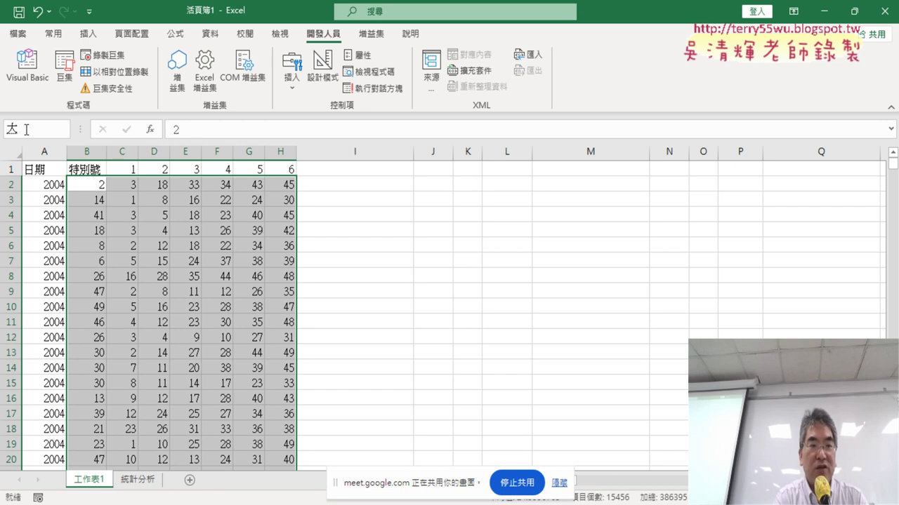
text(x)
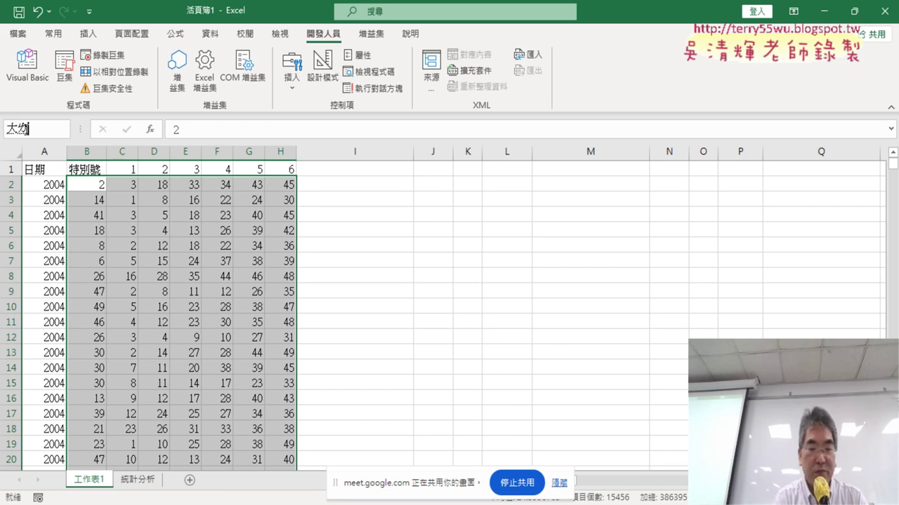
text(k4)
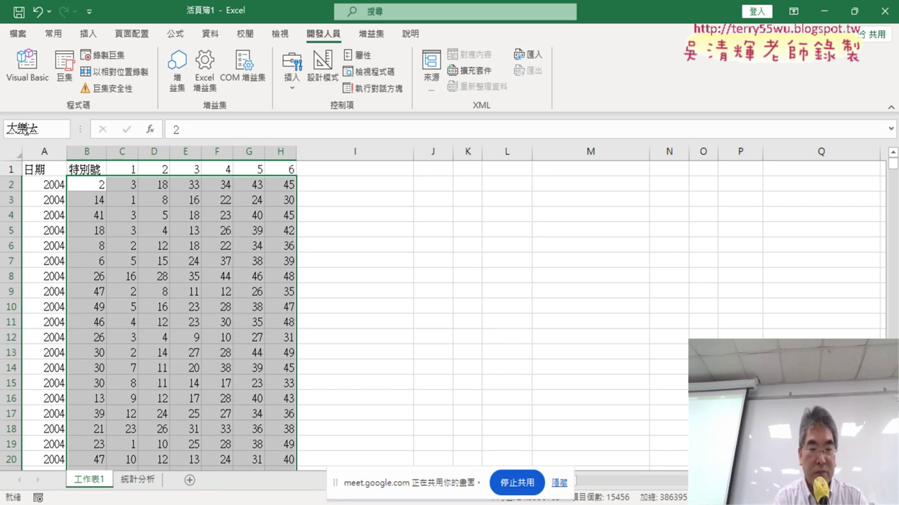
text(.4)
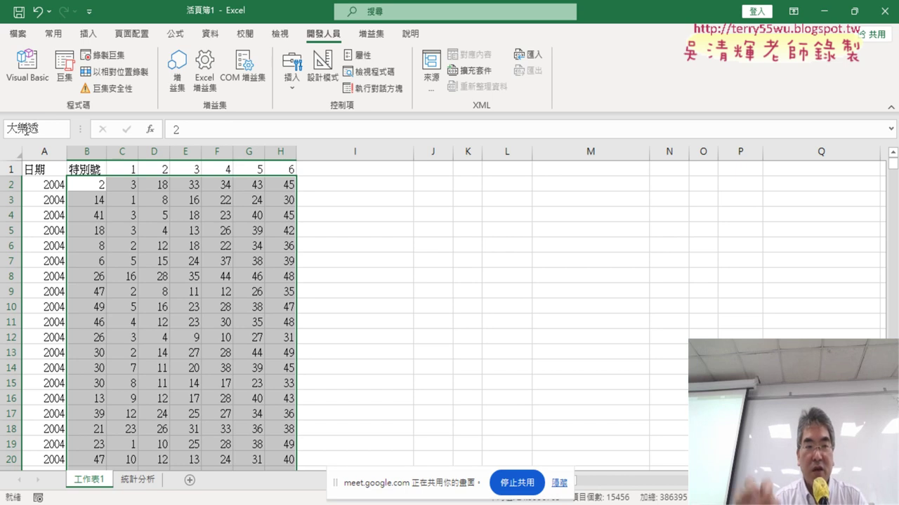
key(Return)
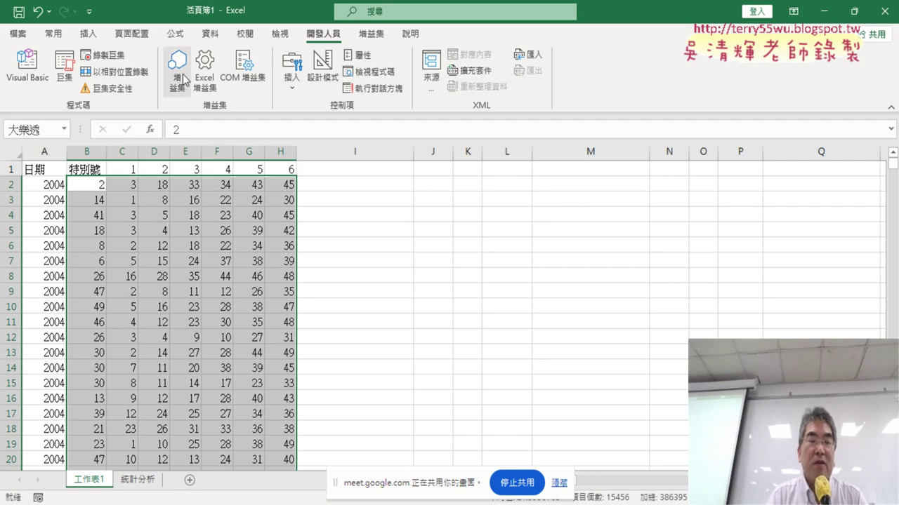
Step: Check in Name Manager that 大樂透 refers to 工作表1!$B$2:$H$2209, then close it
click(176, 34)
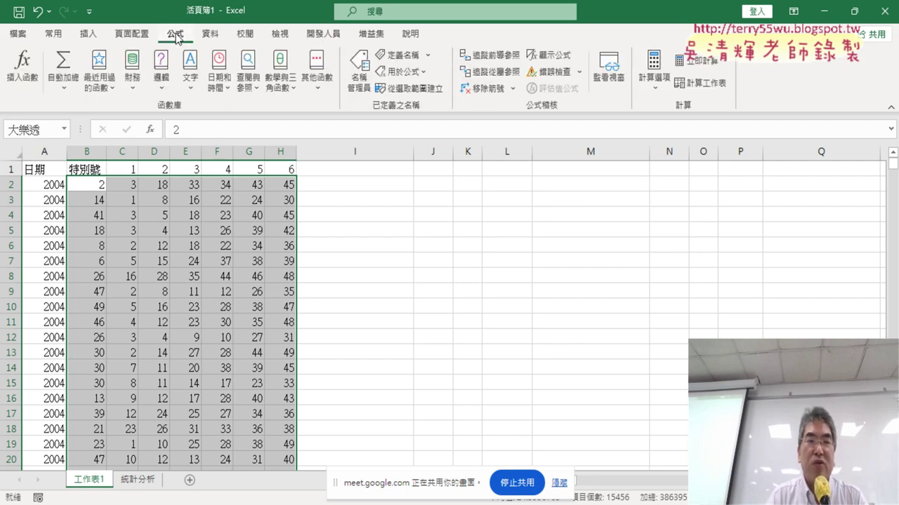
click(358, 81)
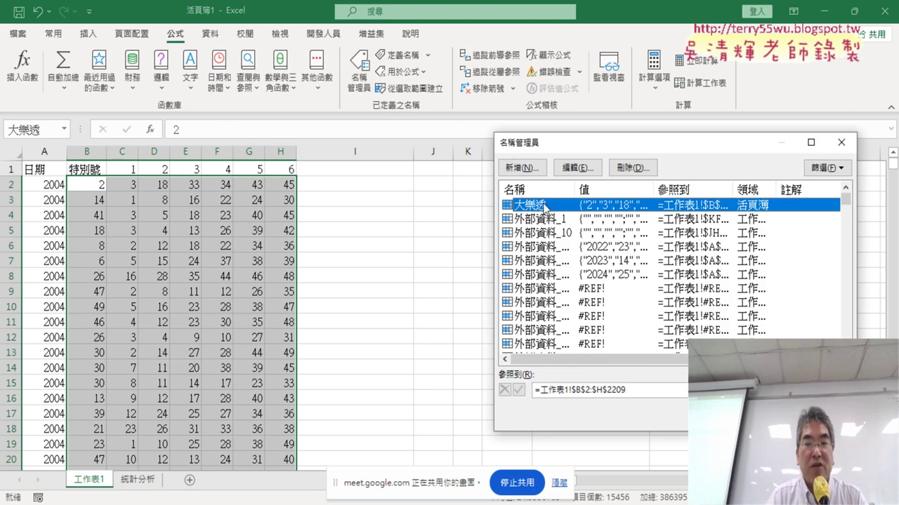
click(637, 390)
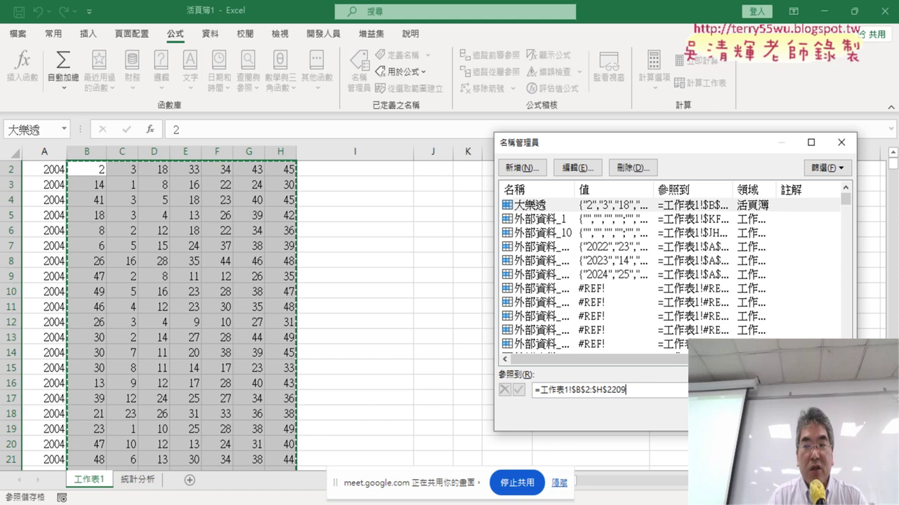
key(Escape)
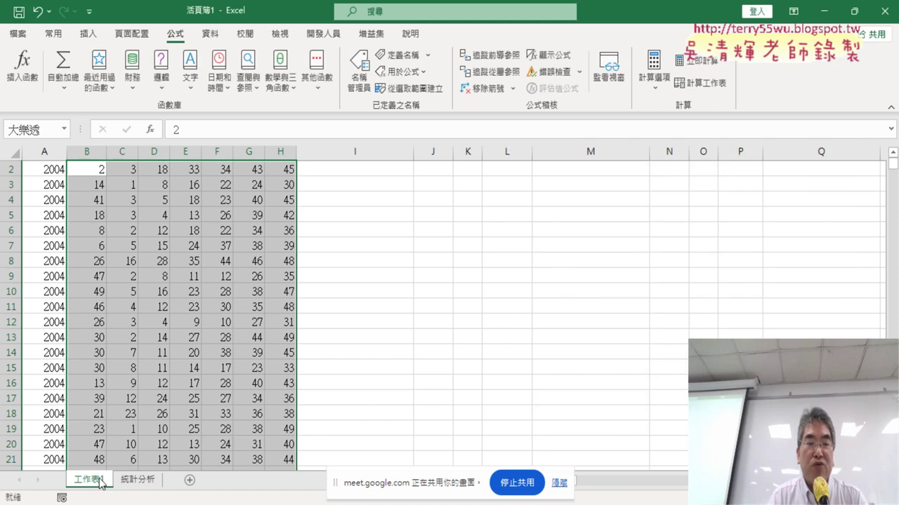
Step: On the 統計分析 sheet, insert the COUNTIF function into cell B2
click(139, 482)
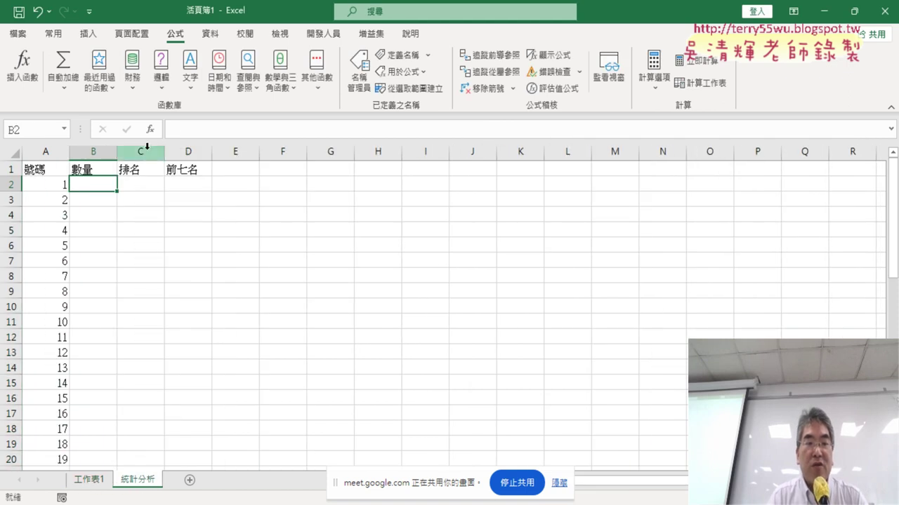
click(149, 129)
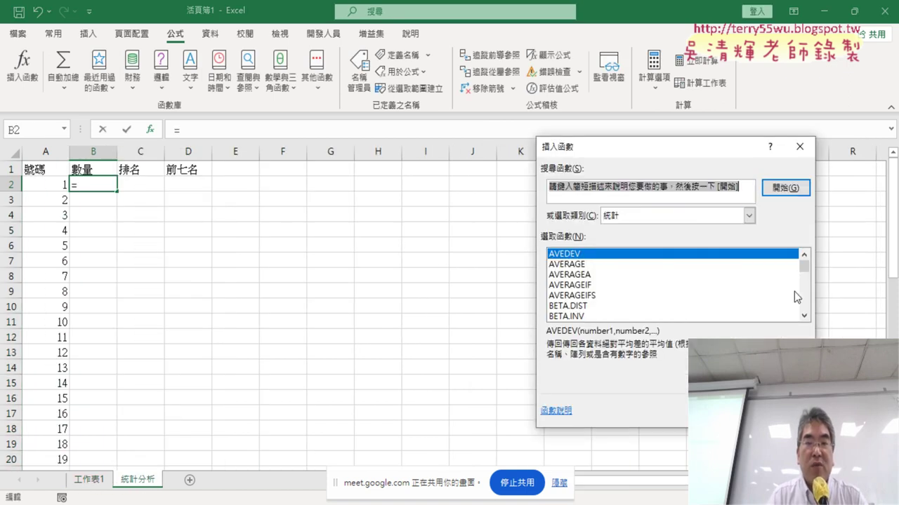
click(805, 317)
click(804, 317)
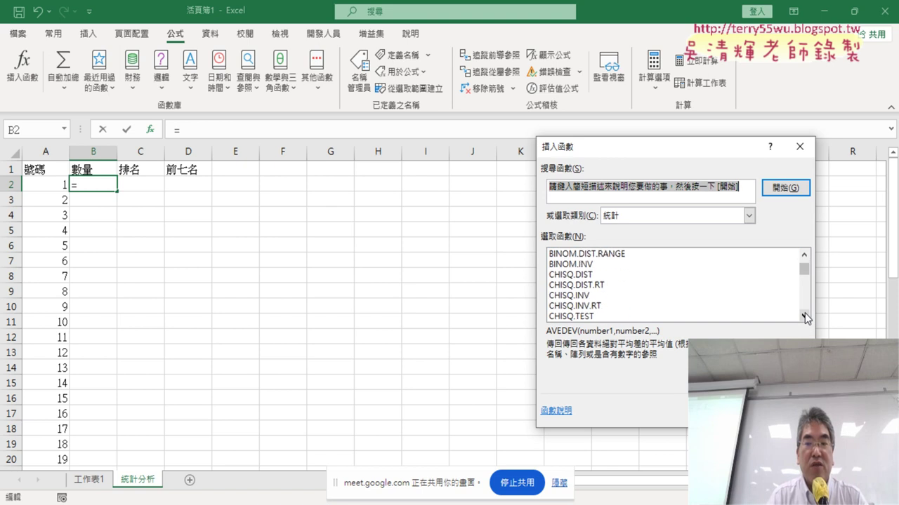
click(805, 317)
click(804, 316)
click(804, 316)
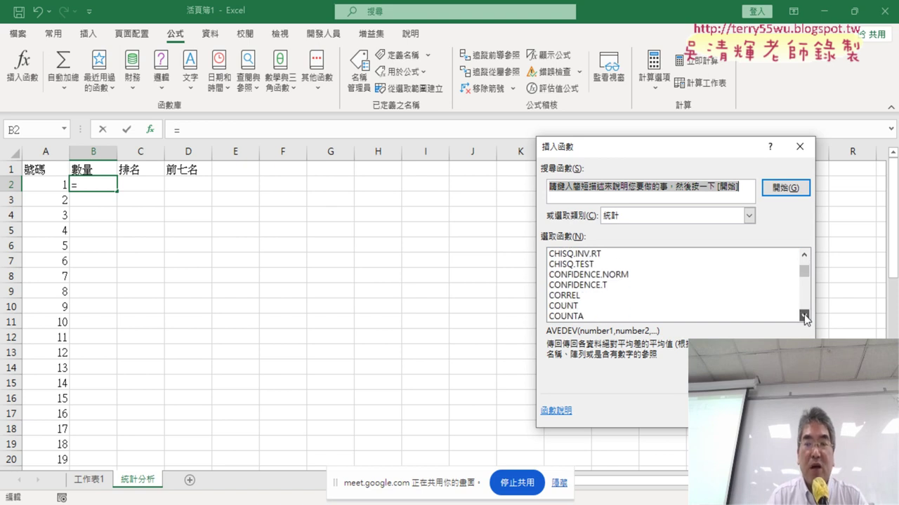
click(805, 318)
click(806, 318)
click(806, 319)
click(805, 317)
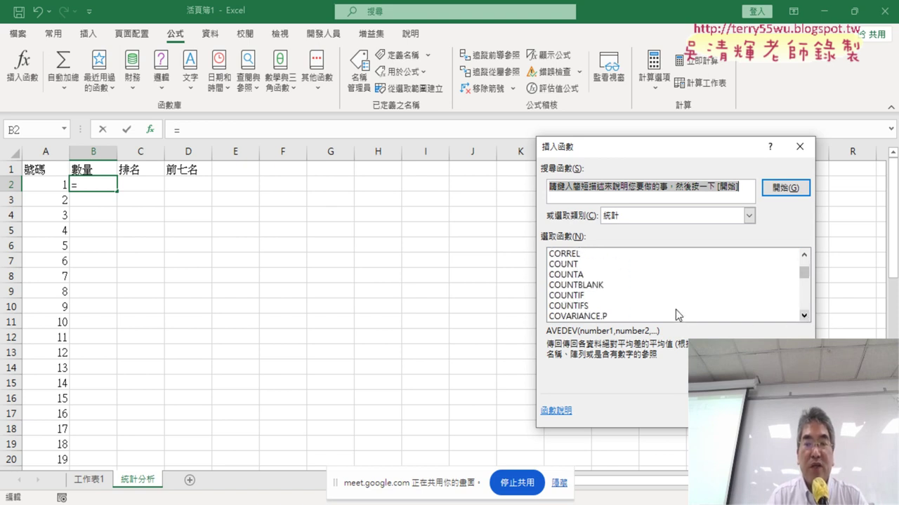
double_click(596, 295)
Step: Set COUNTIF's Range to 大樂透 via F3 and its Criteria to A2, giving 332
click(596, 226)
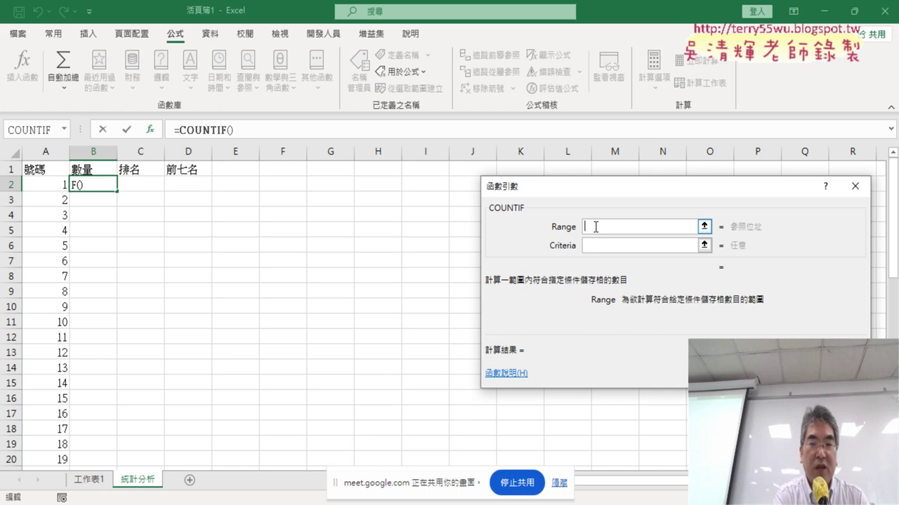
key(F3)
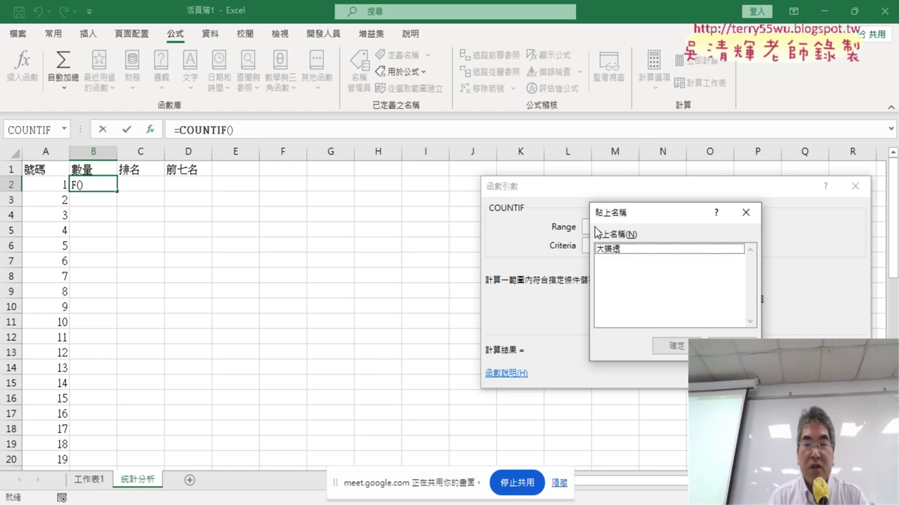
drag(655, 210, 737, 137)
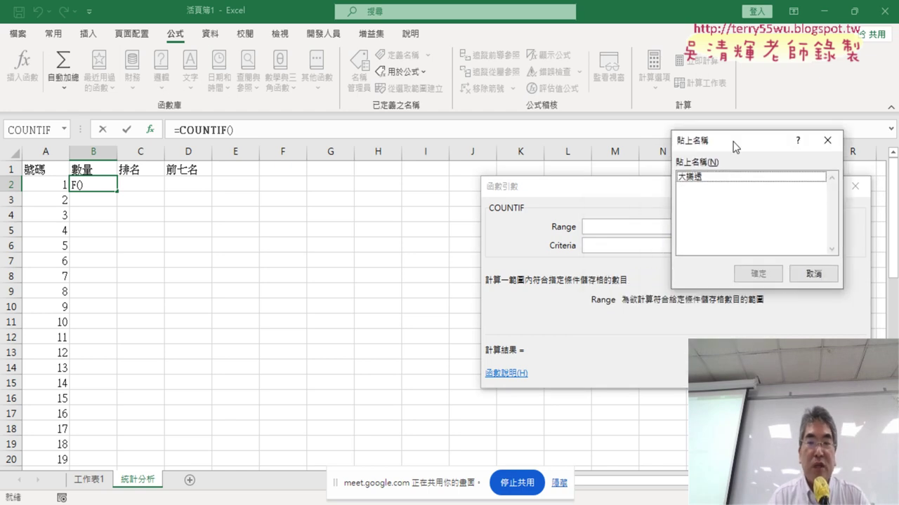
click(715, 181)
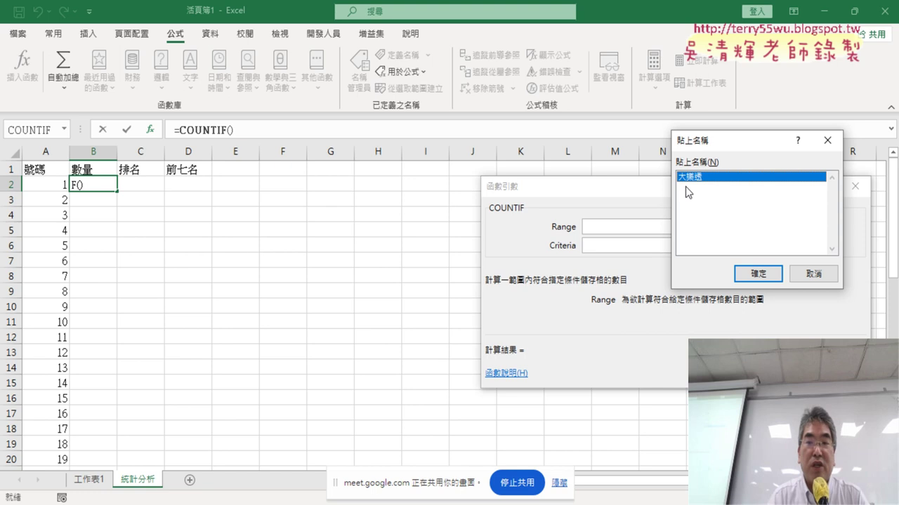
double_click(700, 180)
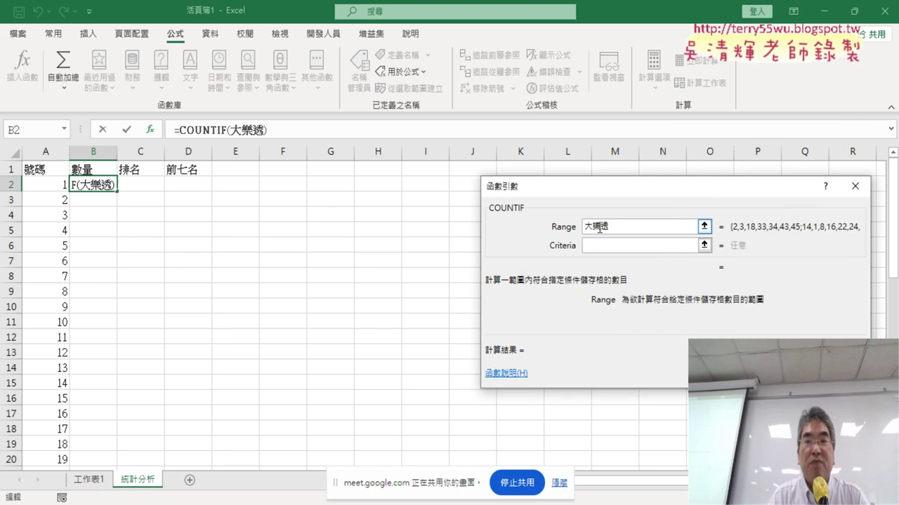
drag(622, 227, 586, 227)
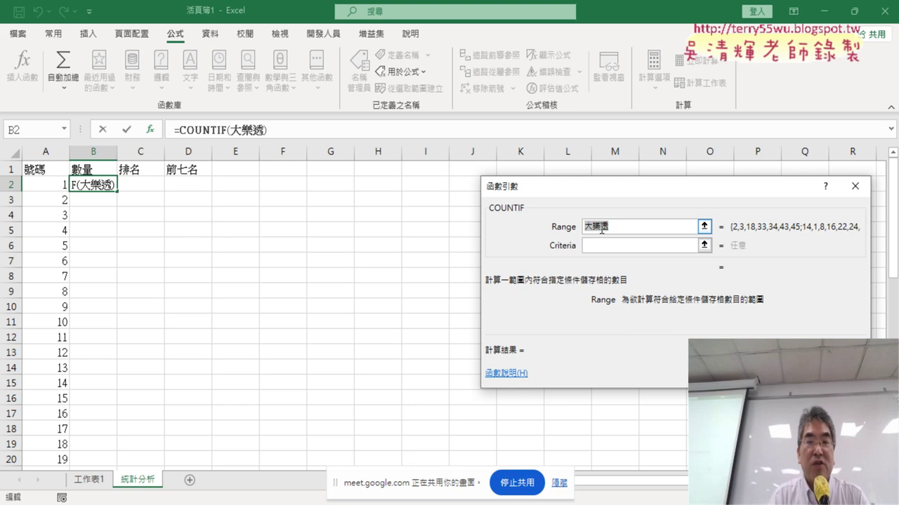
click(611, 246)
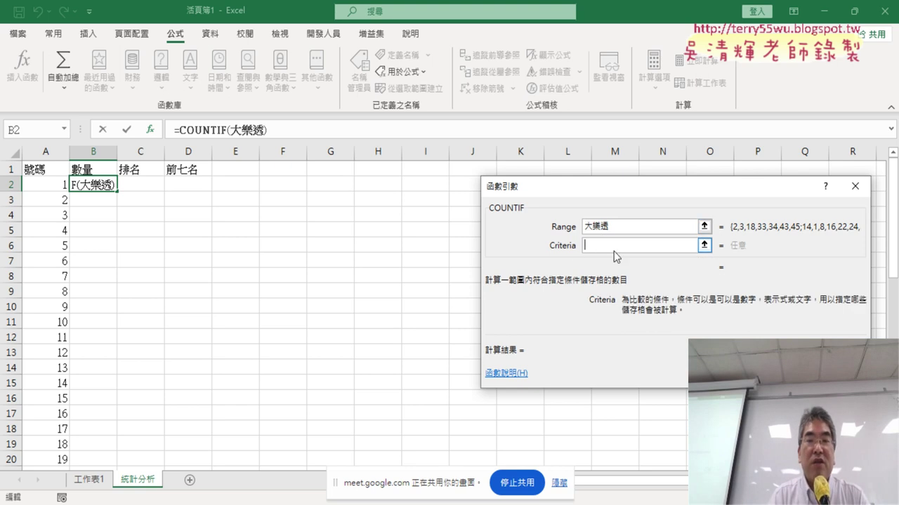
click(47, 186)
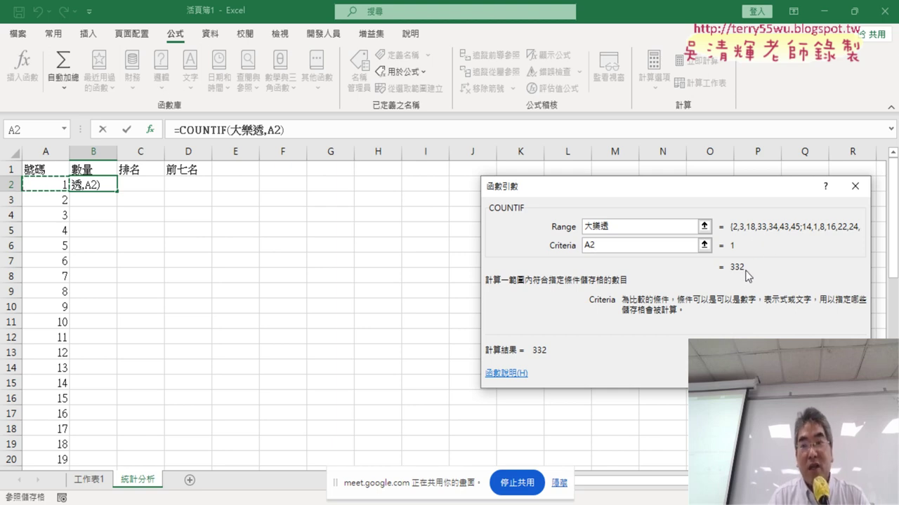
key(Return)
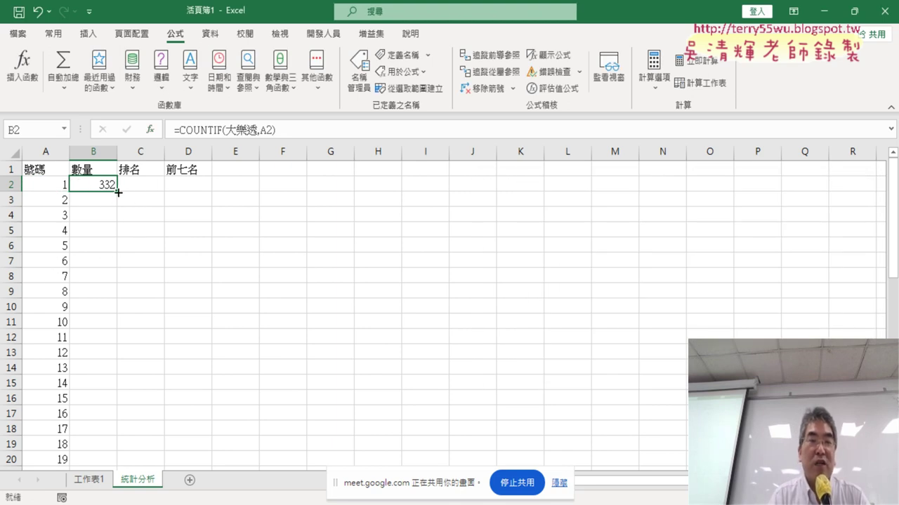
Step: Copy B2's COUNTIF formula down through B50 and recheck B2's formula
double_click(118, 191)
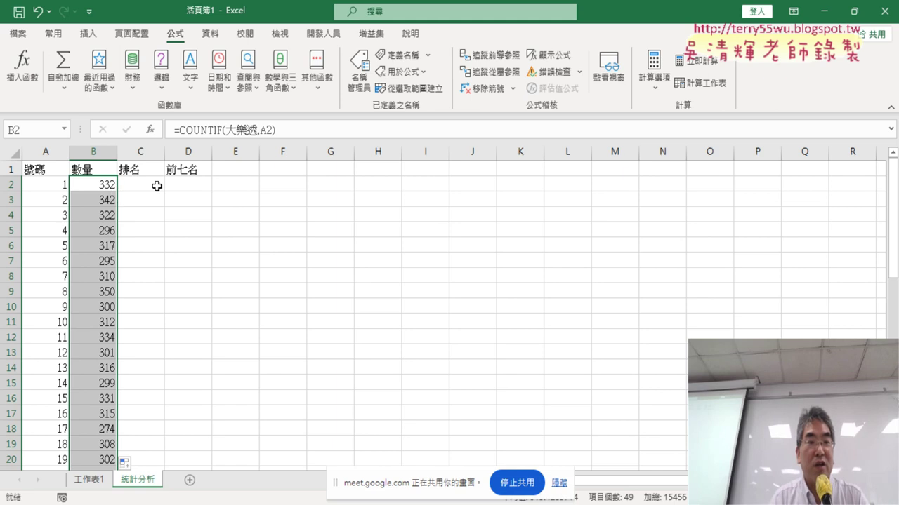
click(113, 185)
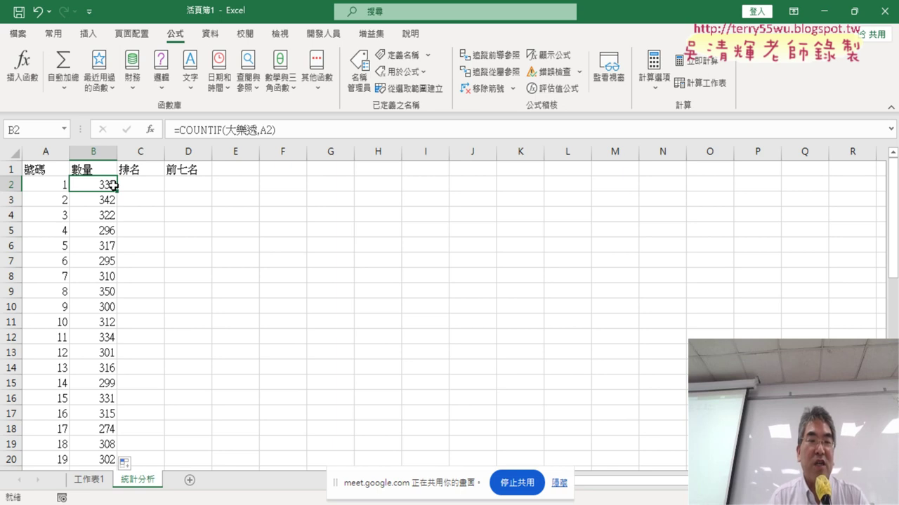
click(147, 184)
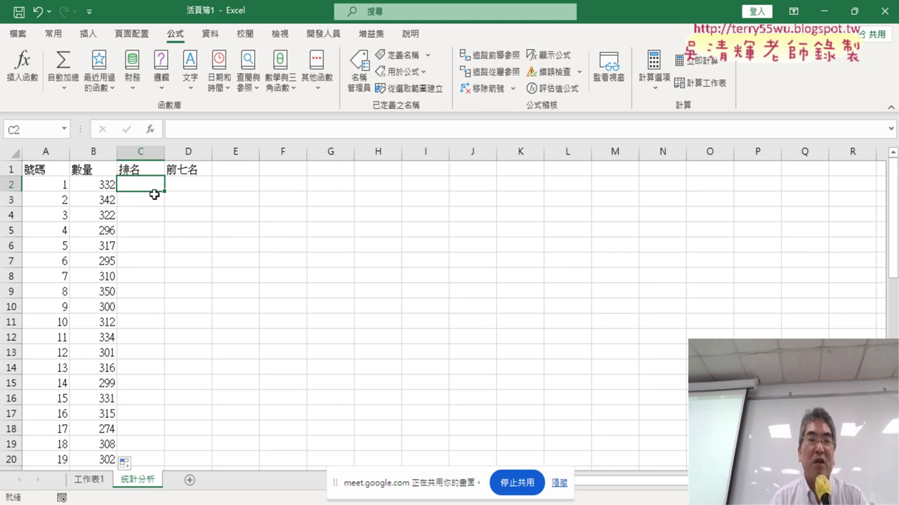
Step: Insert the RANK.EQ function into cell C2
click(152, 129)
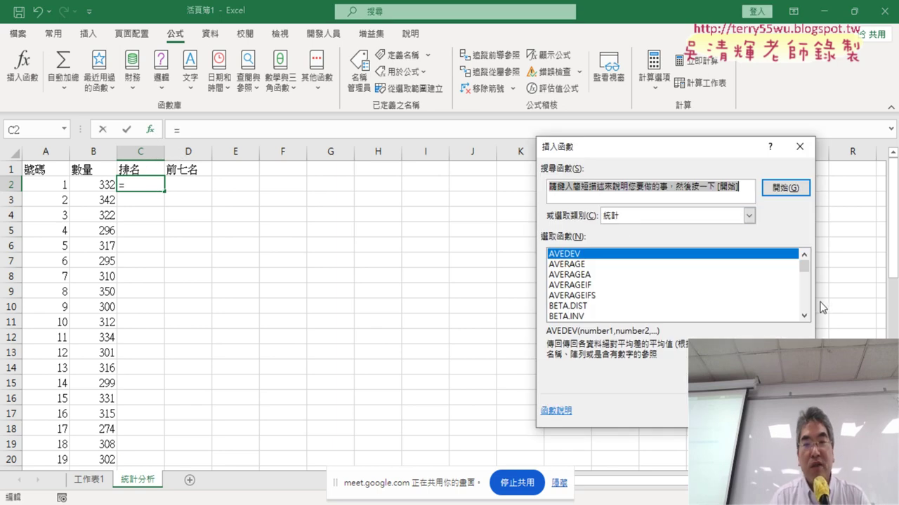
scroll(806, 303, down, 2)
scroll(806, 303, down, 6)
scroll(807, 303, down, 6)
scroll(807, 302, down, 4)
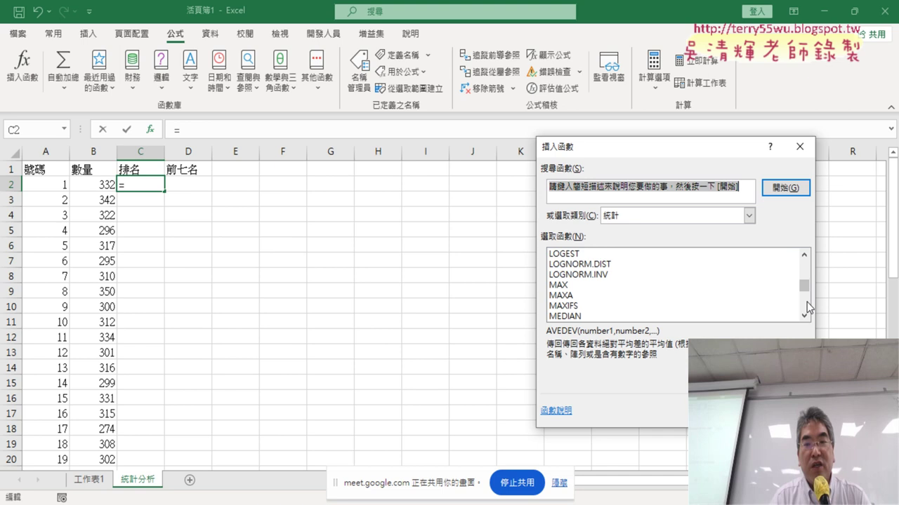
scroll(806, 302, down, 2)
scroll(806, 307, down, 6)
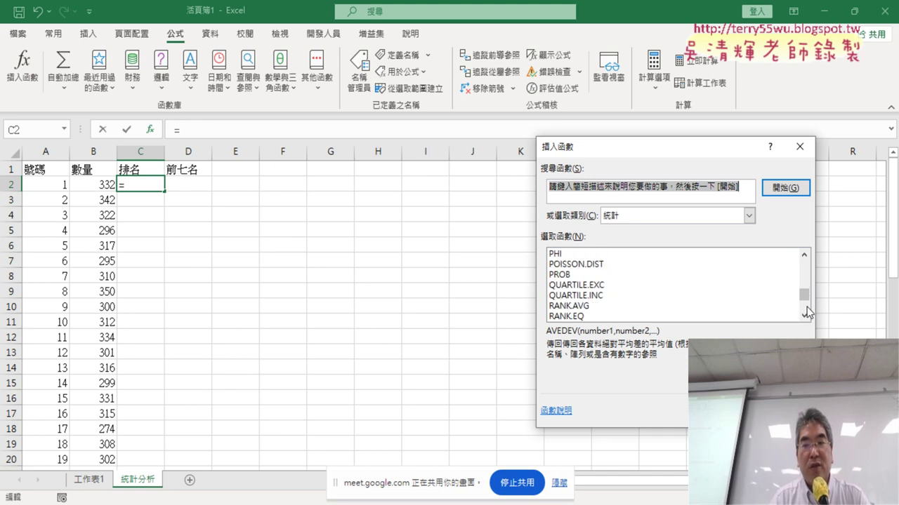
double_click(577, 316)
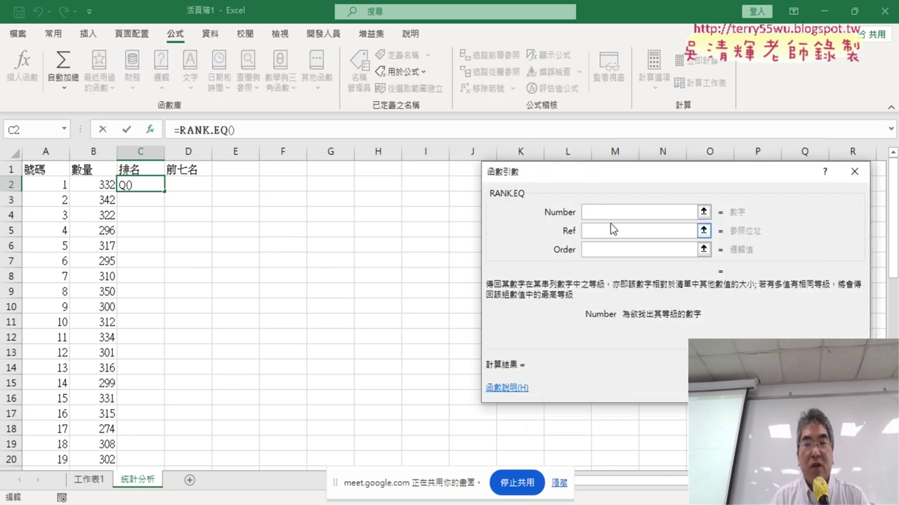
Step: Set RANK.EQ's Number to B2 and start the Ref range at B2
click(636, 249)
click(597, 231)
click(596, 212)
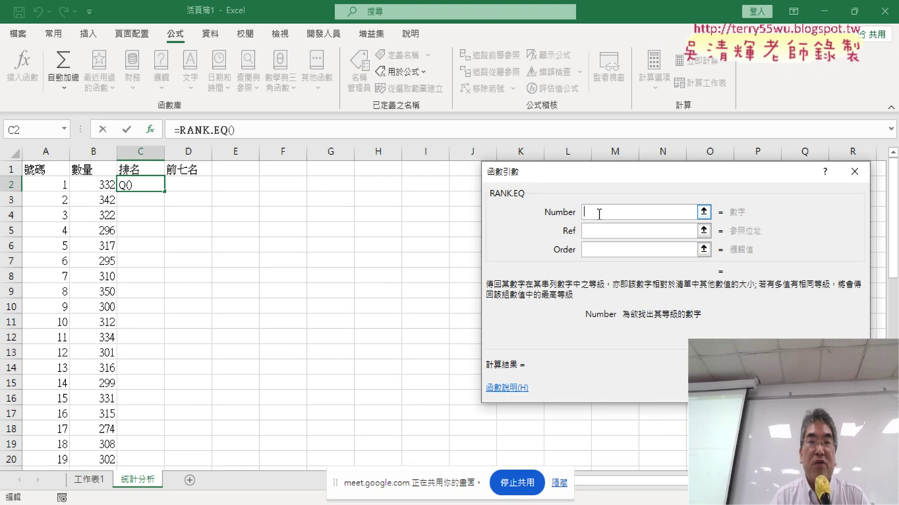
click(594, 231)
click(594, 216)
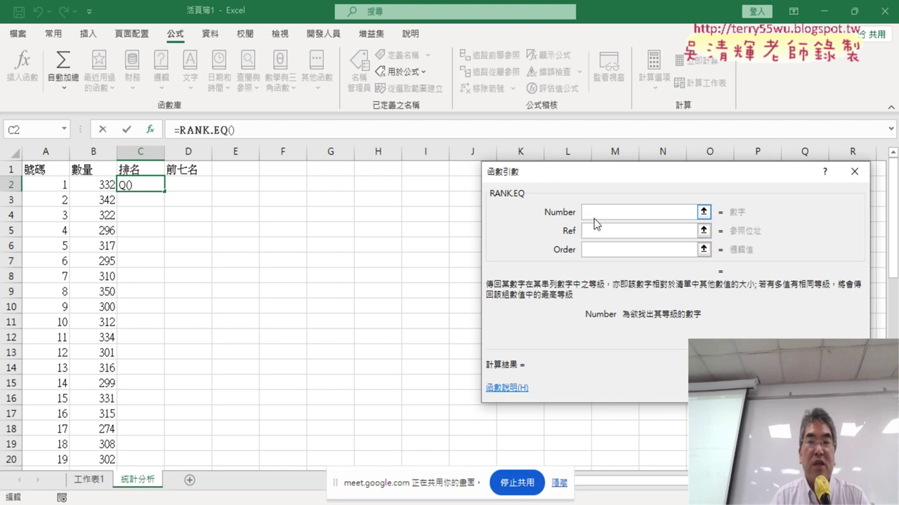
click(99, 186)
click(597, 231)
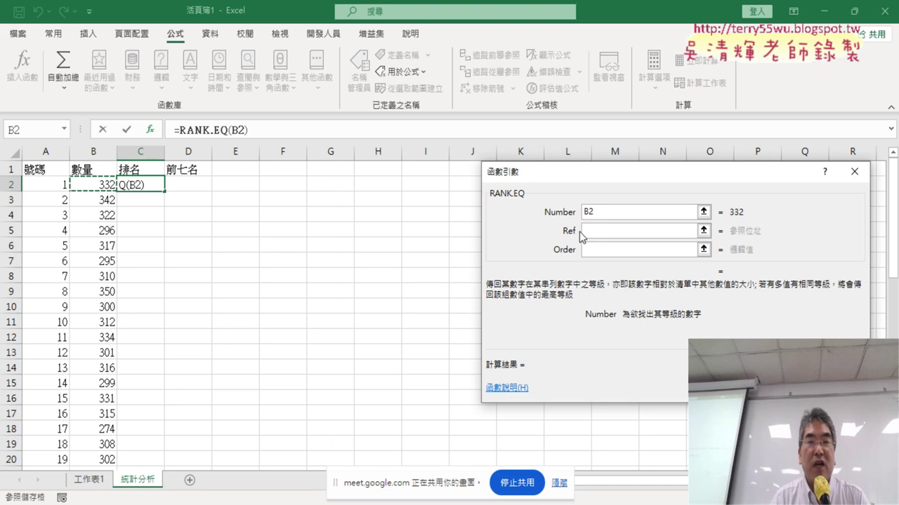
click(594, 232)
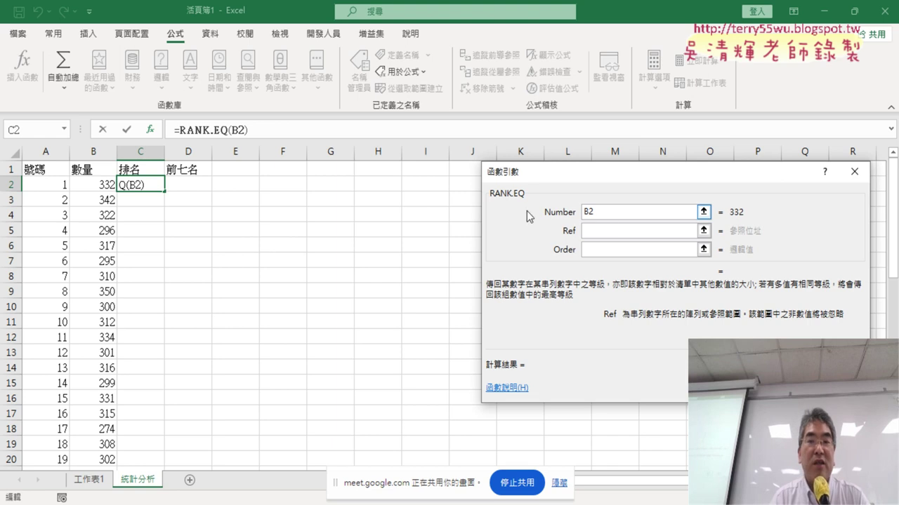
click(594, 232)
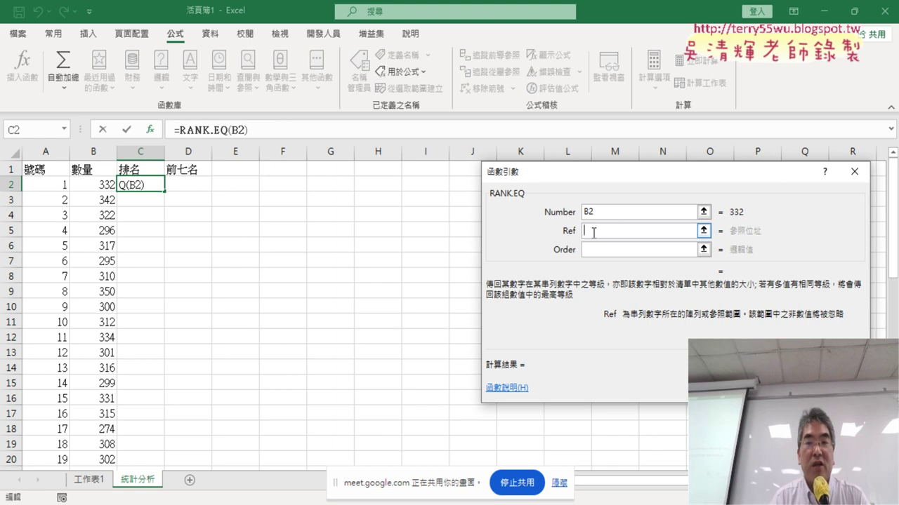
click(103, 186)
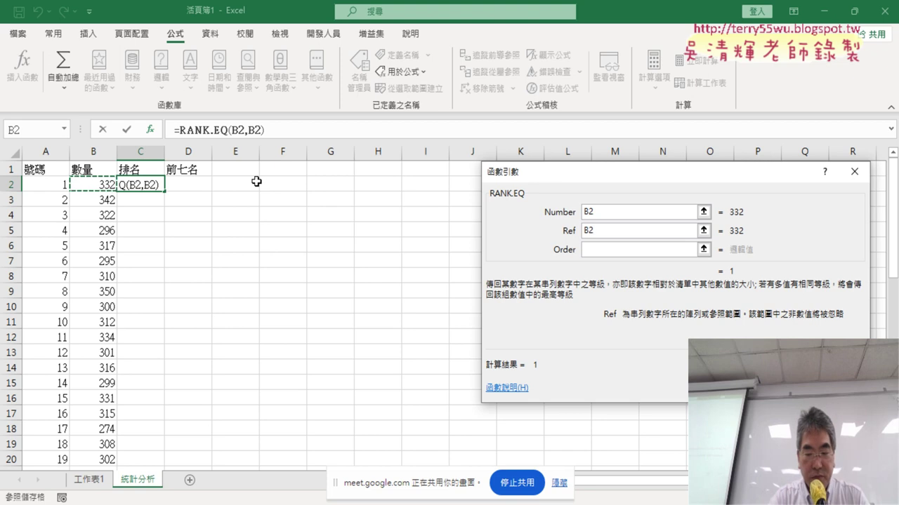
Step: Extend the RANK.EQ Ref down to B50 and lock it as B$2:B$50
key(ctrl+shift+Down)
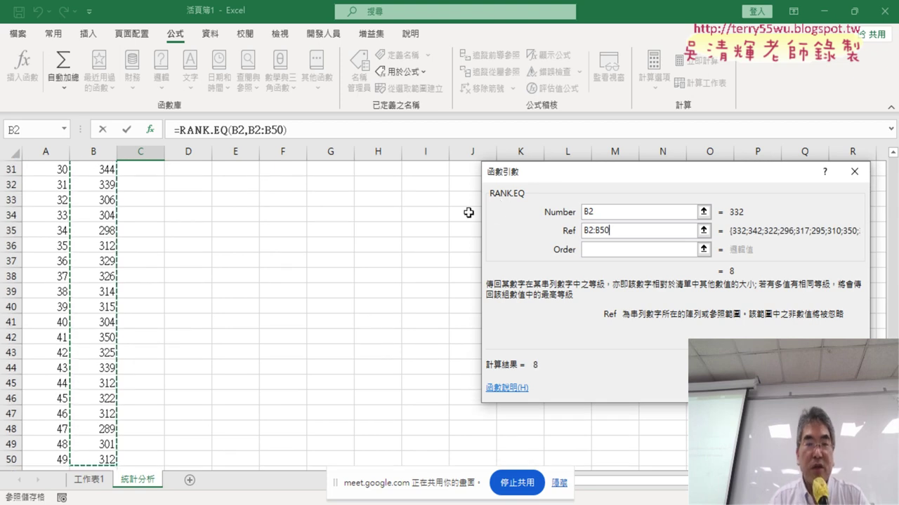
scroll(160, 239, up, 4)
scroll(120, 232, up, 5)
scroll(115, 205, up, 1)
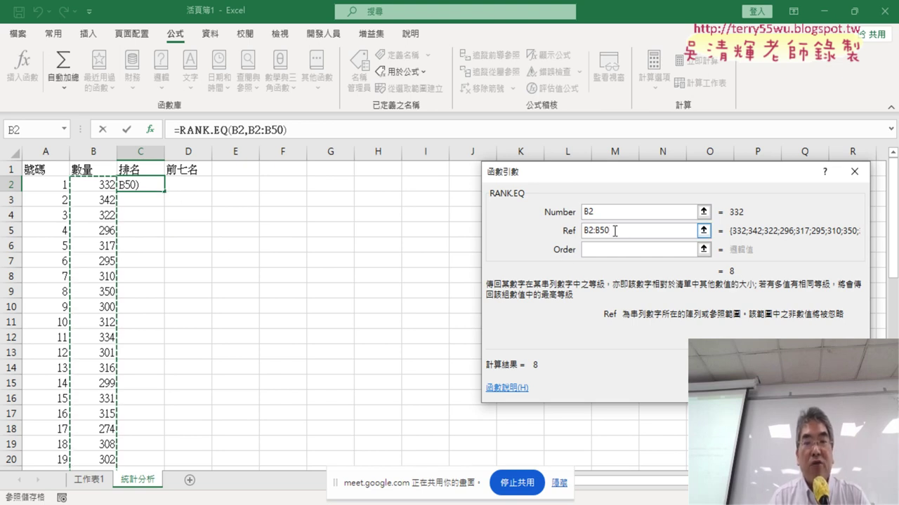
double_click(590, 235)
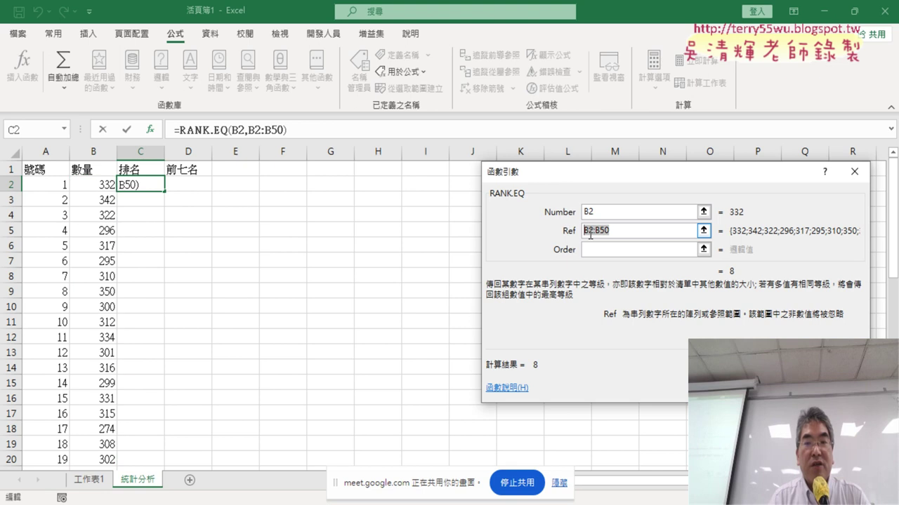
click(589, 231)
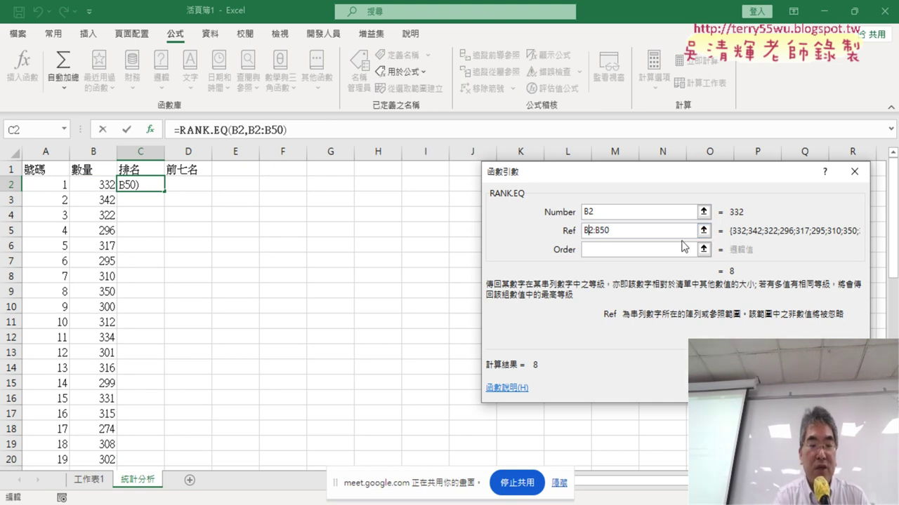
text($)
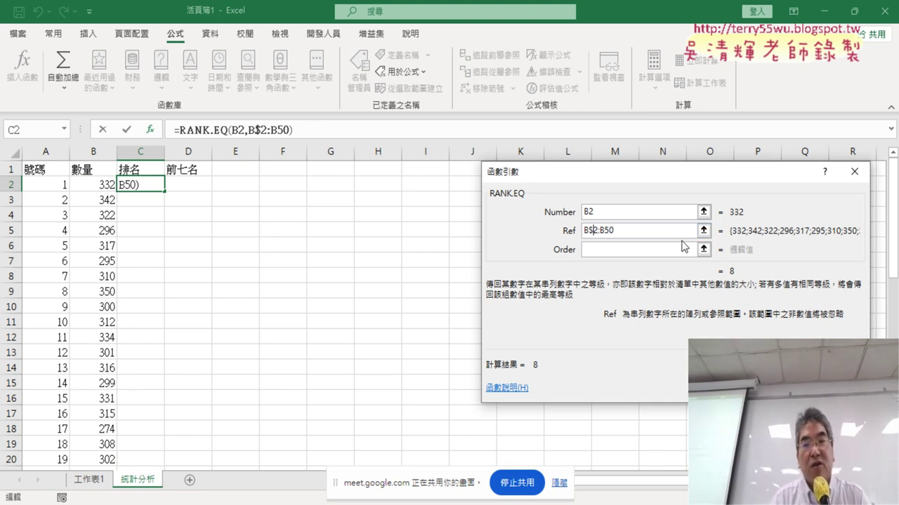
click(606, 231)
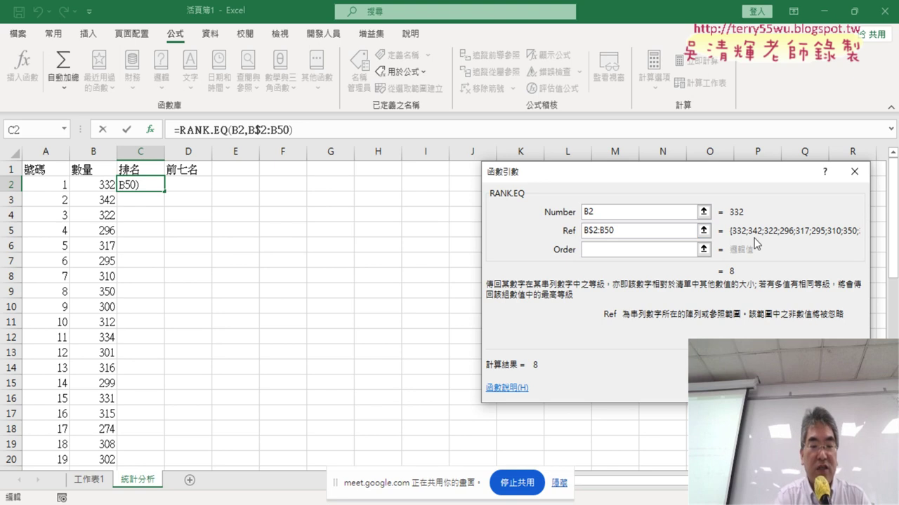
text($)
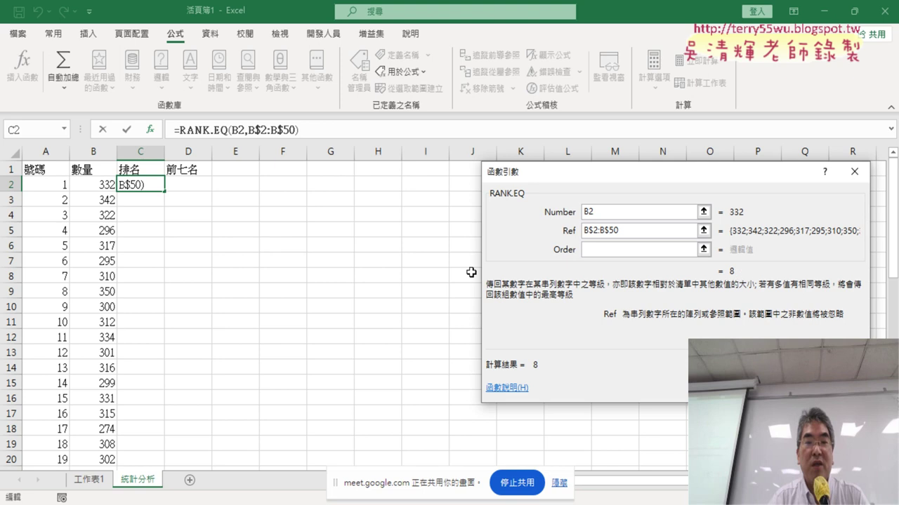
Step: Confirm C2's RANK.EQ formula, copy it down to C50, and check number 8's rank of 1
click(781, 384)
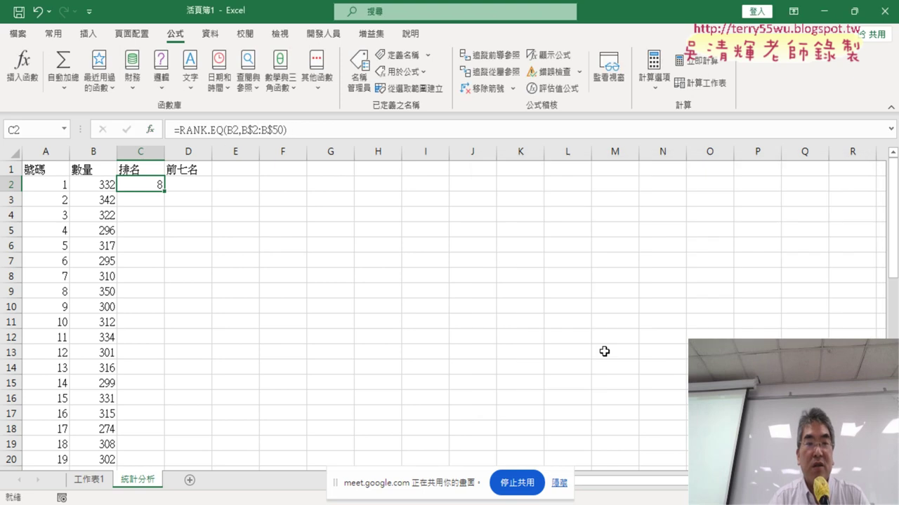
double_click(164, 190)
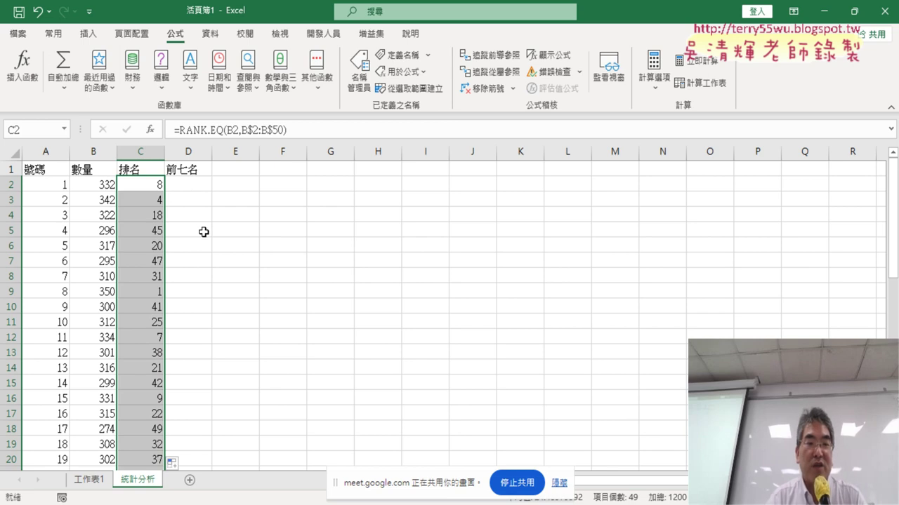
scroll(202, 230, down, 1)
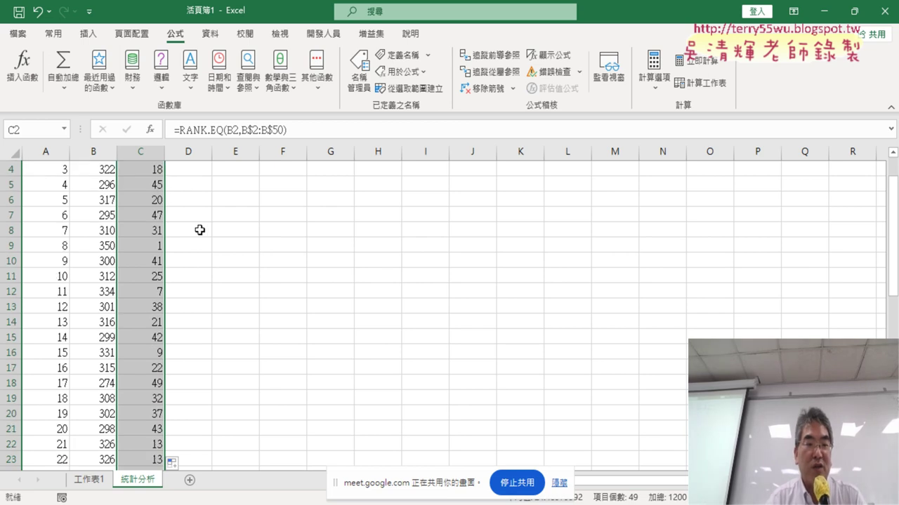
click(146, 247)
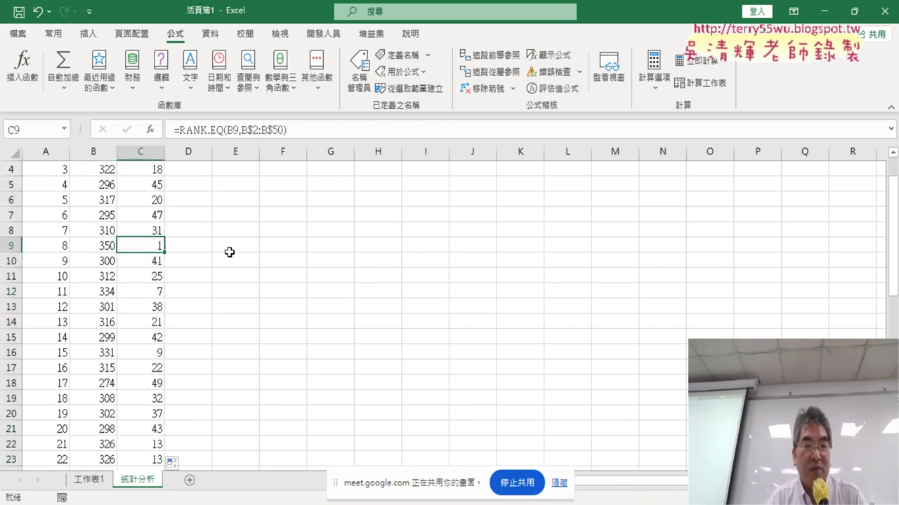
click(11, 245)
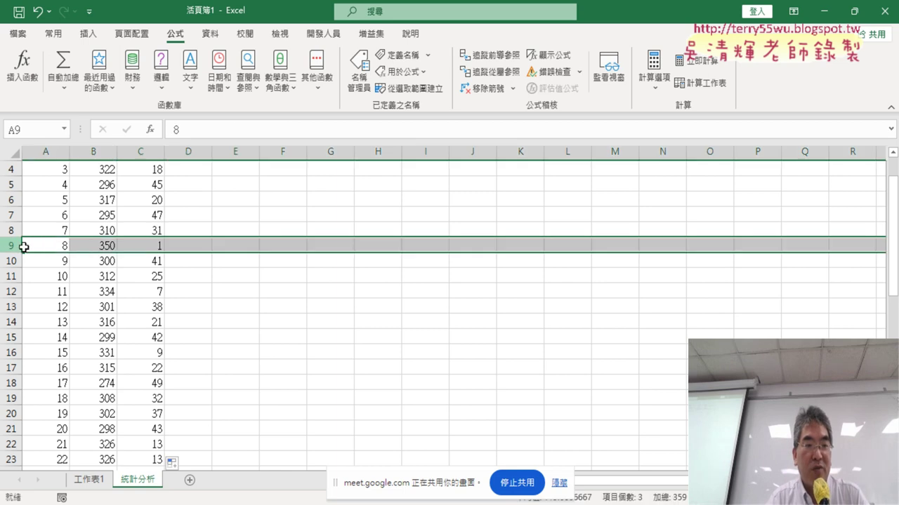
Step: Check number 41, also ranked 1, and its COUNTIF count
scroll(233, 257, down, 2)
scroll(231, 254, down, 2)
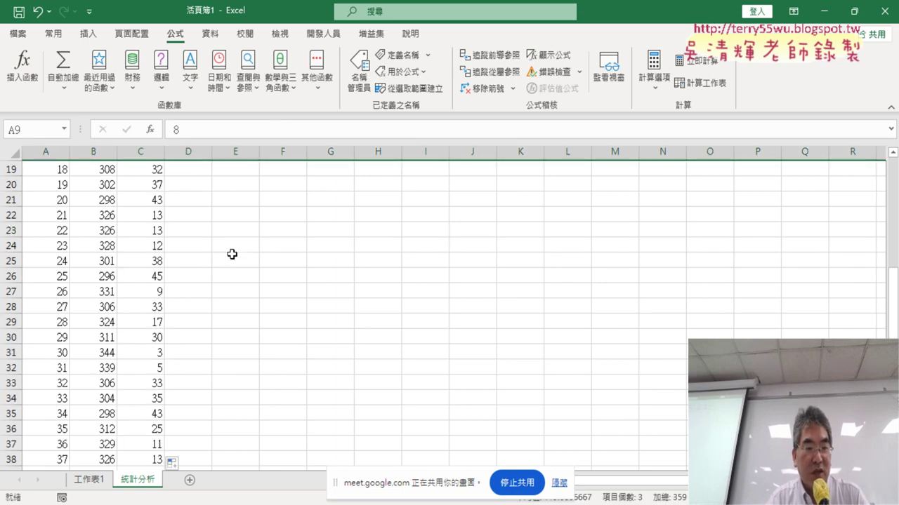
scroll(232, 254, down, 2)
scroll(231, 254, down, 2)
scroll(232, 254, down, 3)
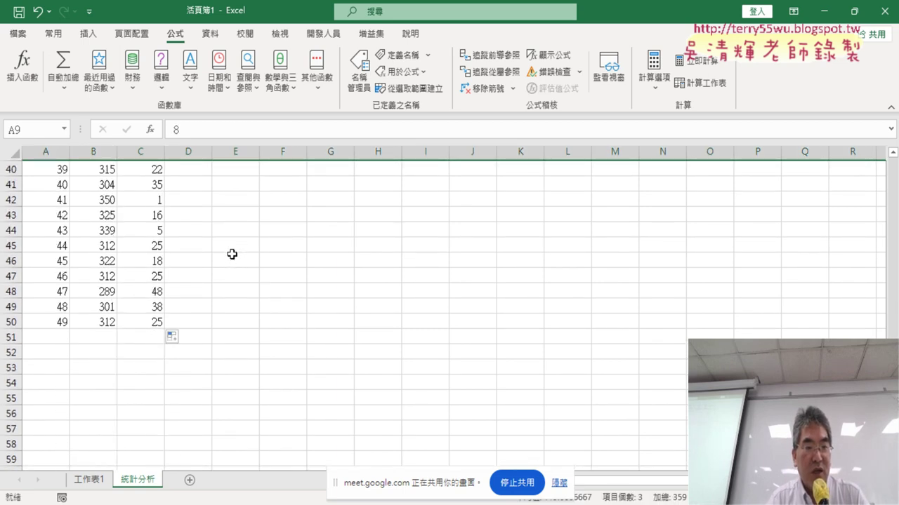
scroll(232, 255, up, 2)
click(153, 293)
click(91, 293)
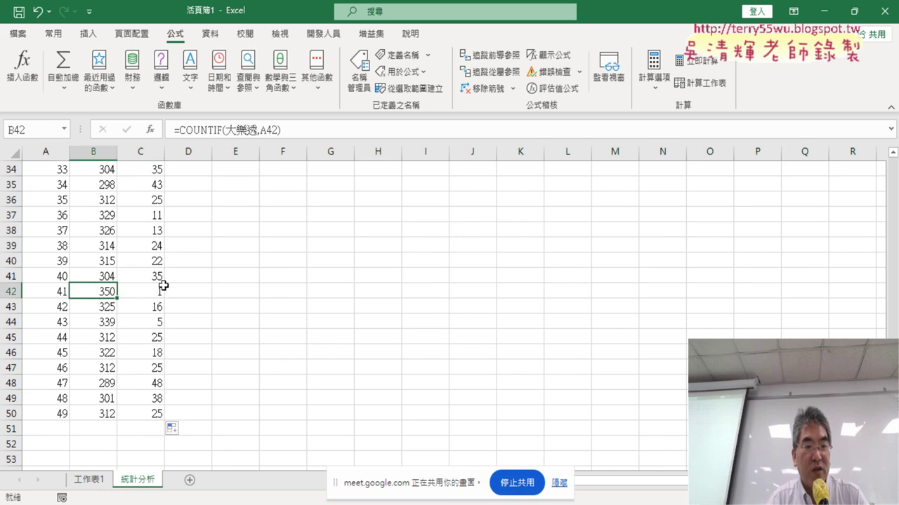
scroll(206, 282, up, 2)
scroll(206, 282, up, 5)
scroll(206, 282, up, 2)
scroll(206, 282, up, 1)
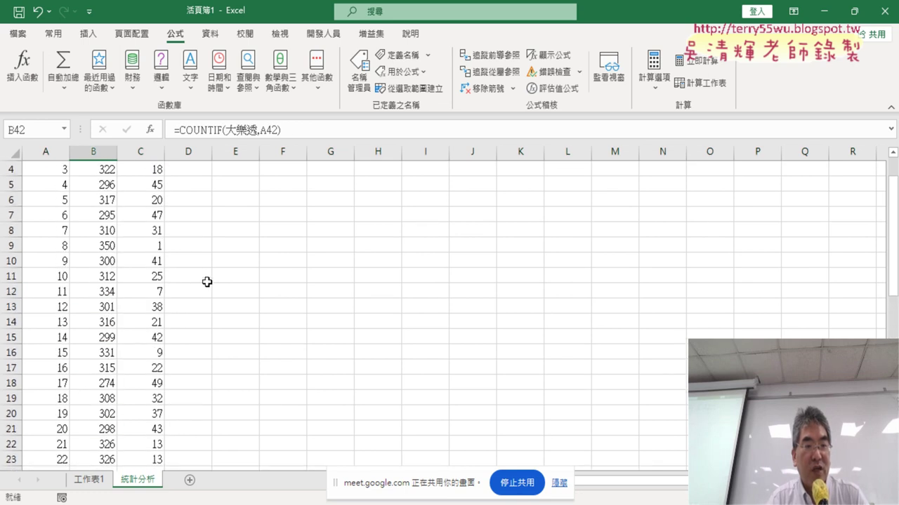
scroll(145, 252, up, 1)
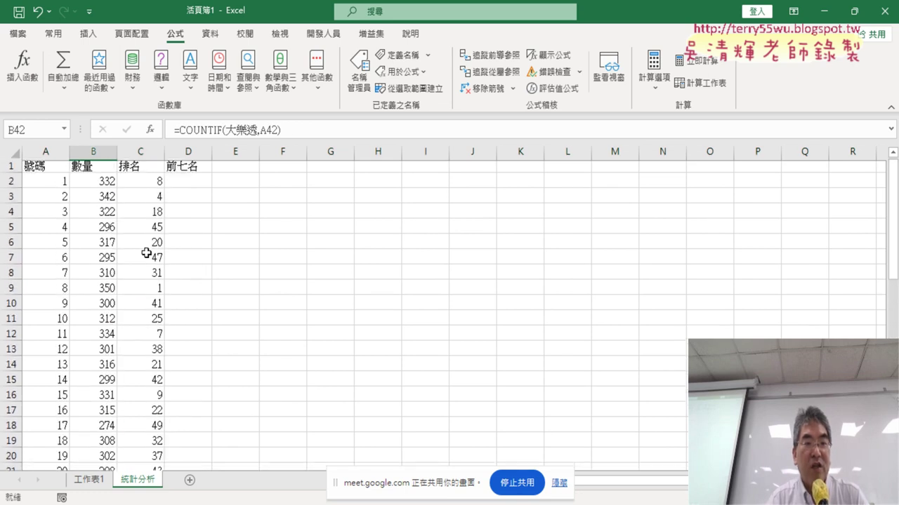
scroll(146, 254, down, 3)
scroll(146, 256, down, 7)
scroll(147, 256, up, 4)
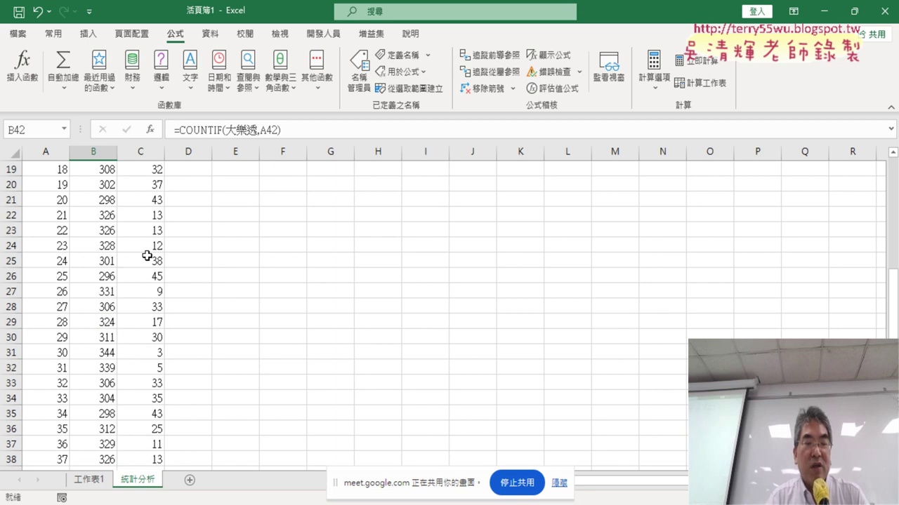
scroll(146, 256, up, 6)
Step: Select the 排名 header cell C1 and show the Data tab's sorting tools
click(147, 170)
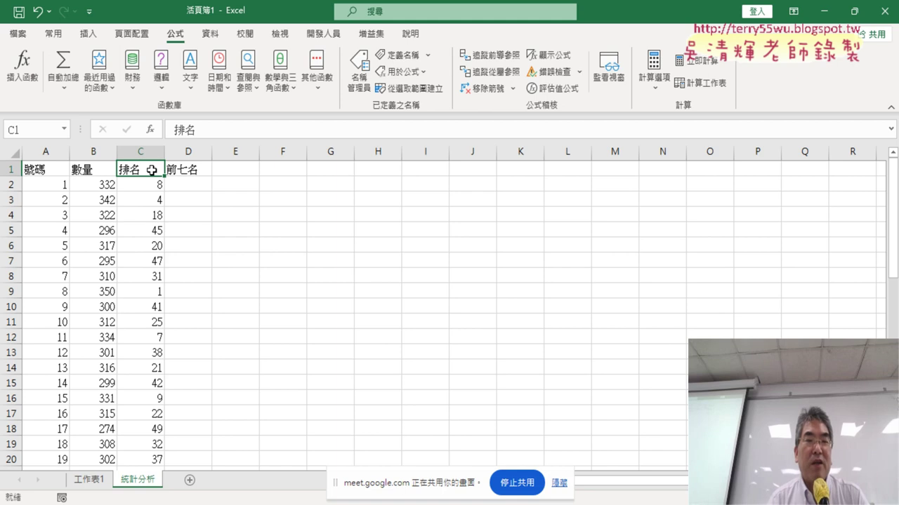
click(194, 189)
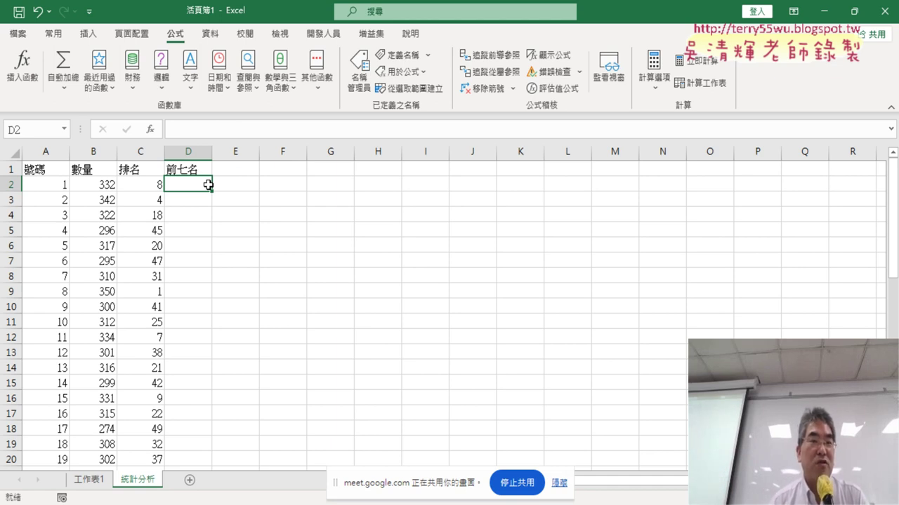
click(144, 174)
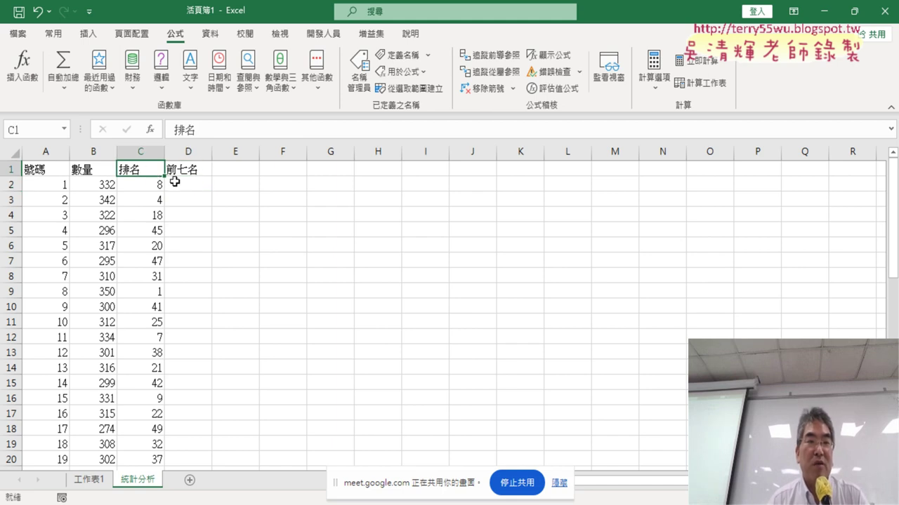
click(208, 35)
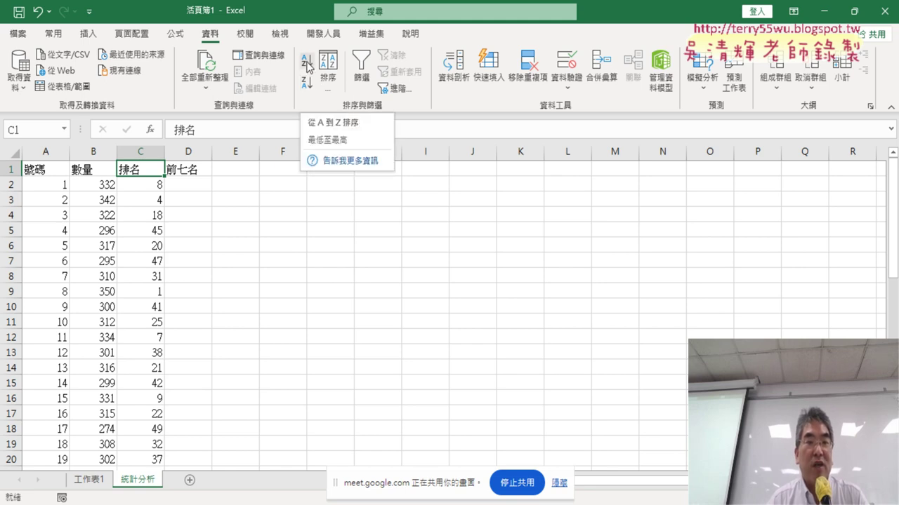
Step: Sort the table by rank, lowest first, and copy the top seven numbers in A2:A8
click(307, 63)
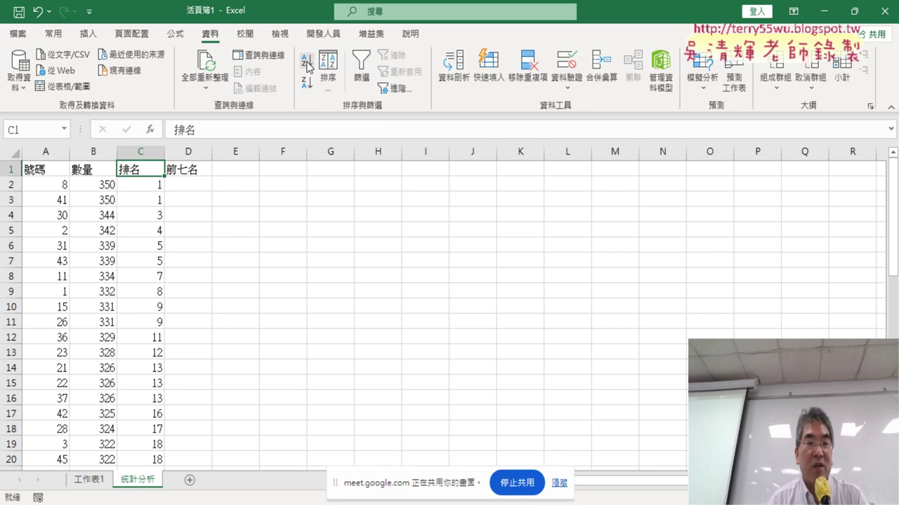
drag(153, 184, 154, 277)
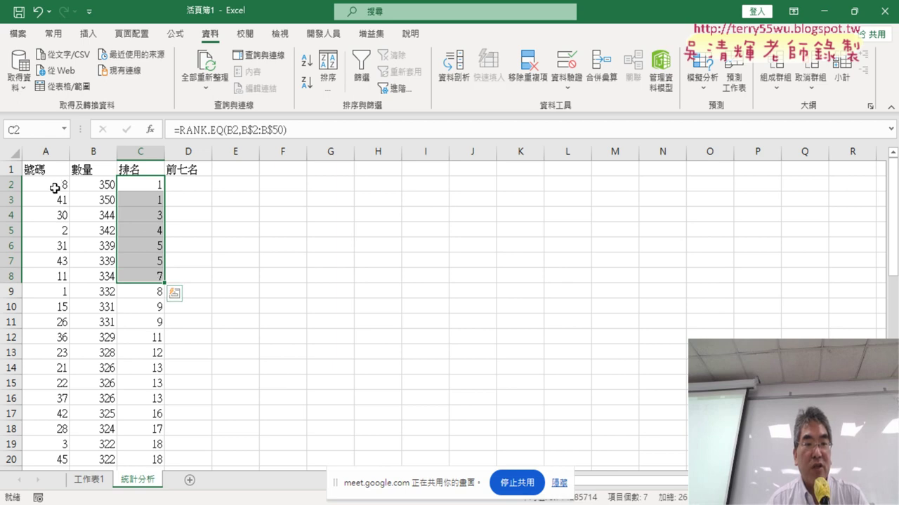
drag(62, 185, 61, 277)
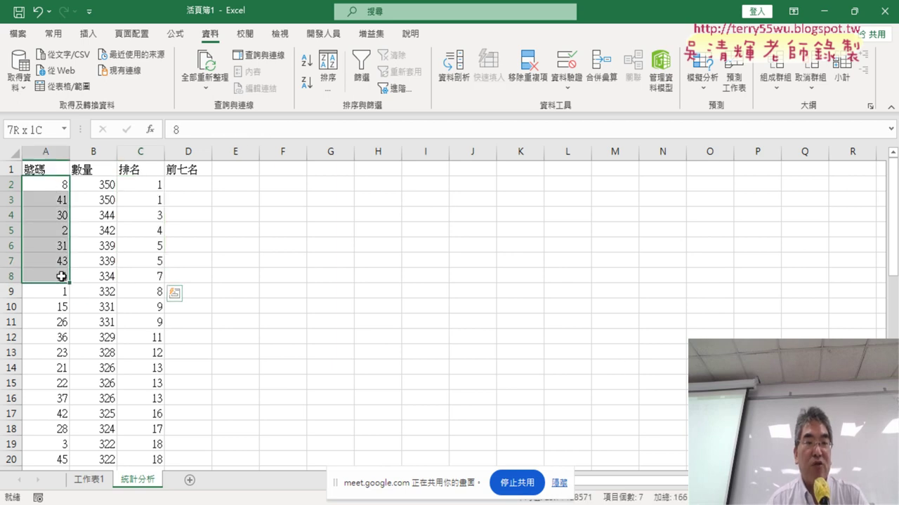
right_click(44, 203)
click(80, 142)
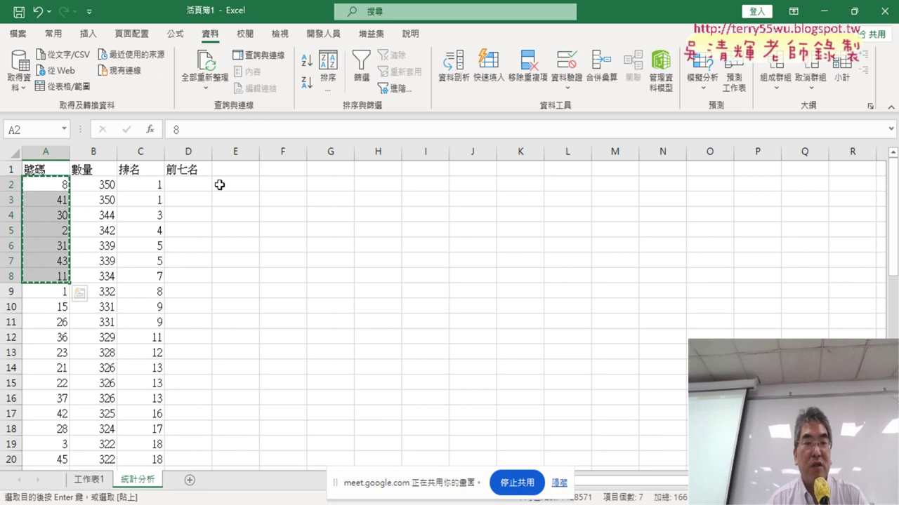
Step: Attempt a paste at D2, then copy the top seven numbers in A2:A8 again
click(195, 185)
right_click(198, 186)
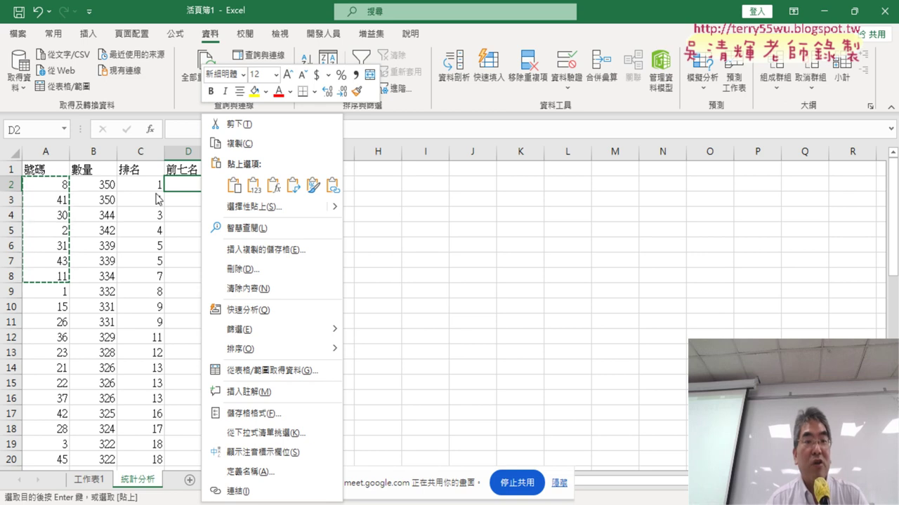
click(50, 199)
right_click(51, 199)
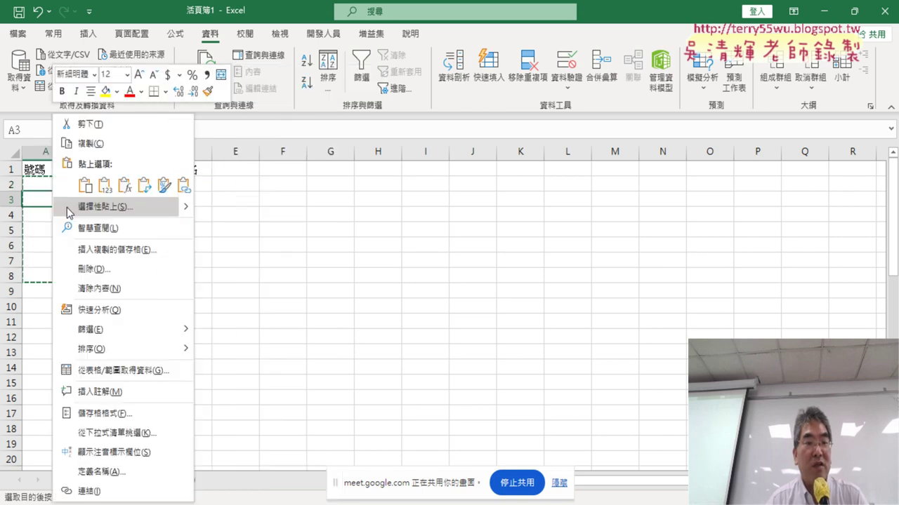
click(110, 148)
drag(60, 184, 61, 279)
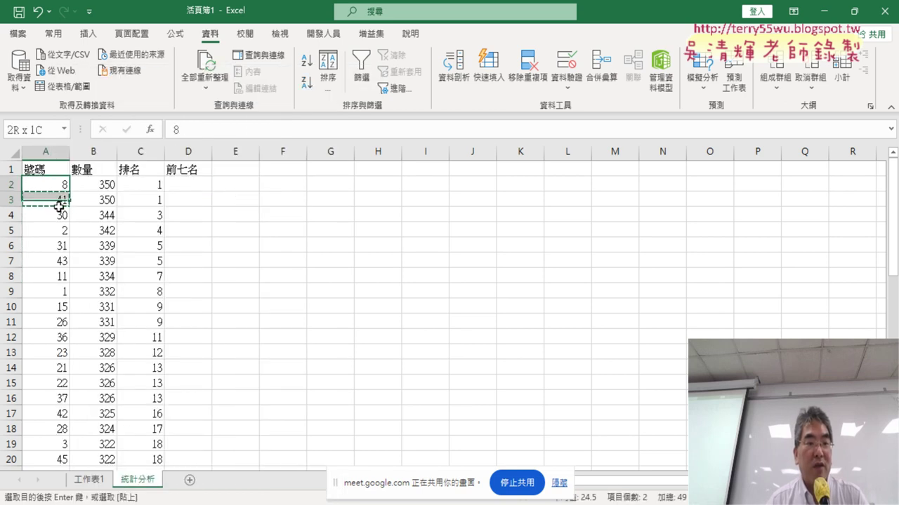
right_click(60, 260)
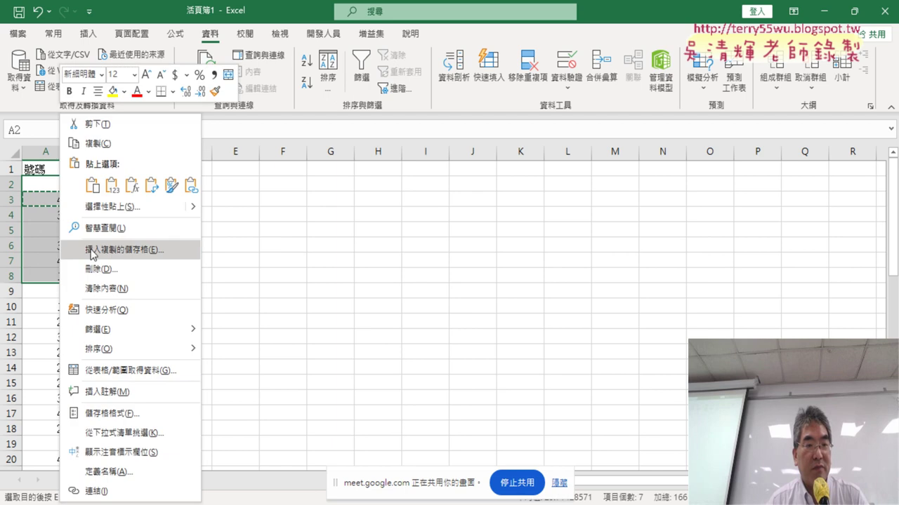
click(137, 144)
Step: Re-sort the table ascending by 號碼 and select D2 under 前七名
click(45, 170)
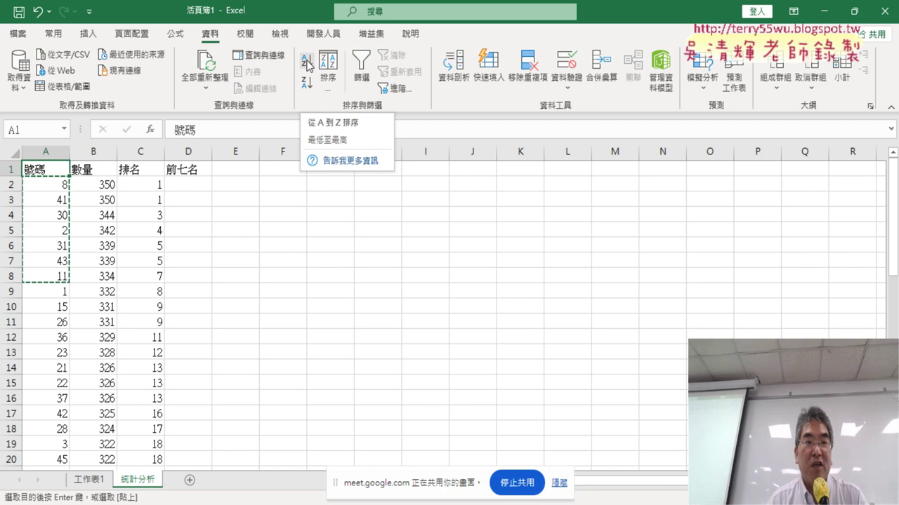
click(307, 65)
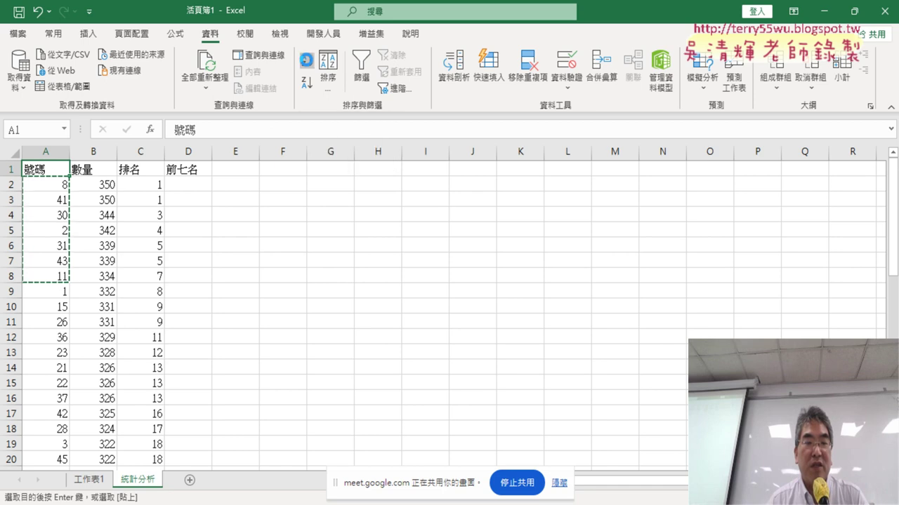
click(204, 181)
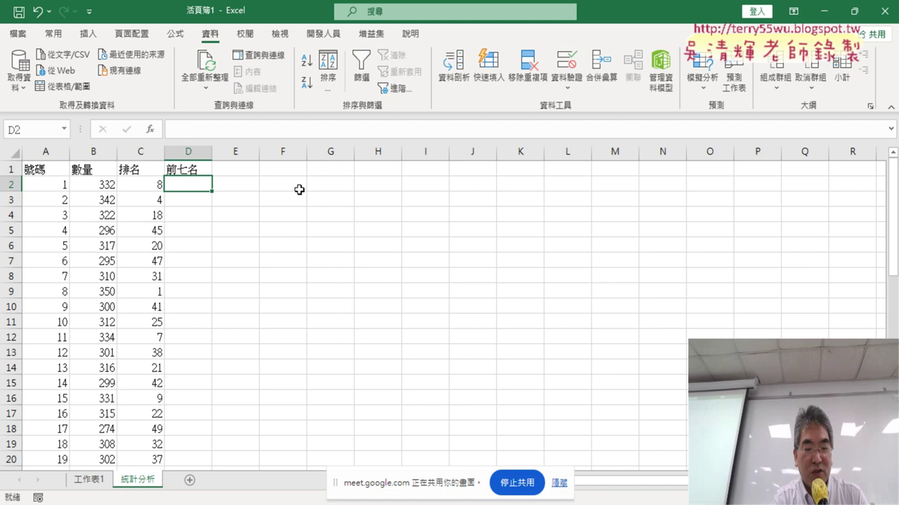
Step: Undo the sort and paste the top seven numbers from A2:A8 into a new worksheet
key(ctrl+z)
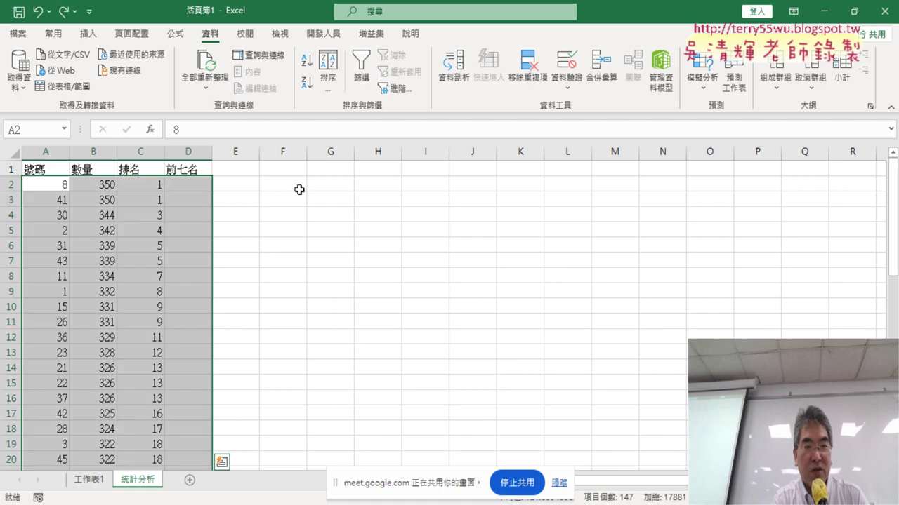
drag(55, 189, 62, 275)
right_click(47, 223)
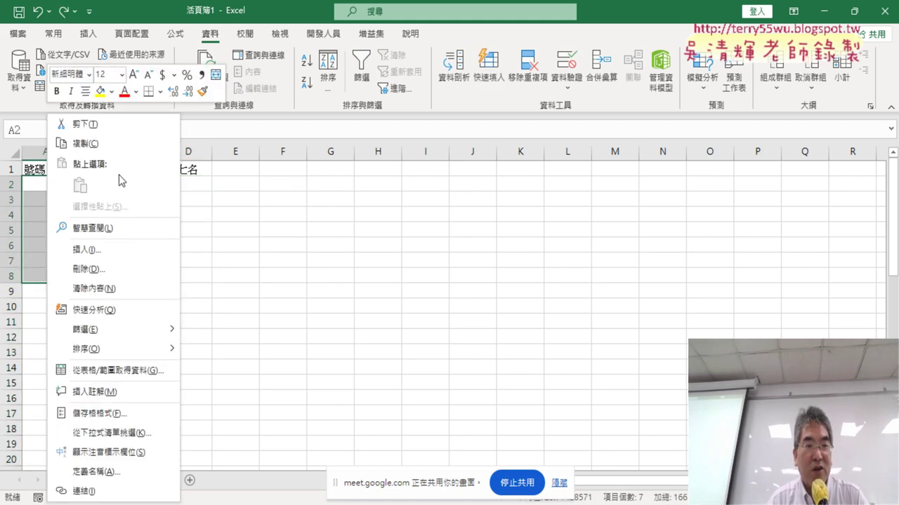
click(119, 144)
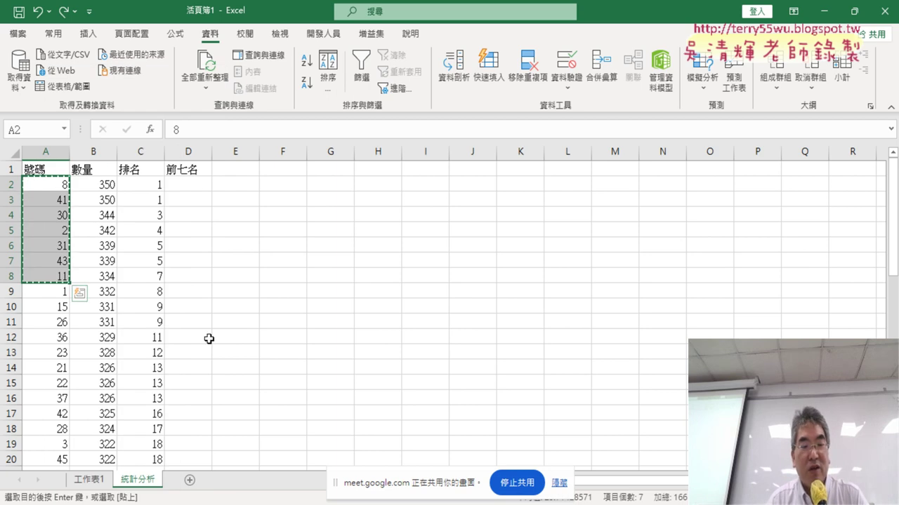
click(189, 480)
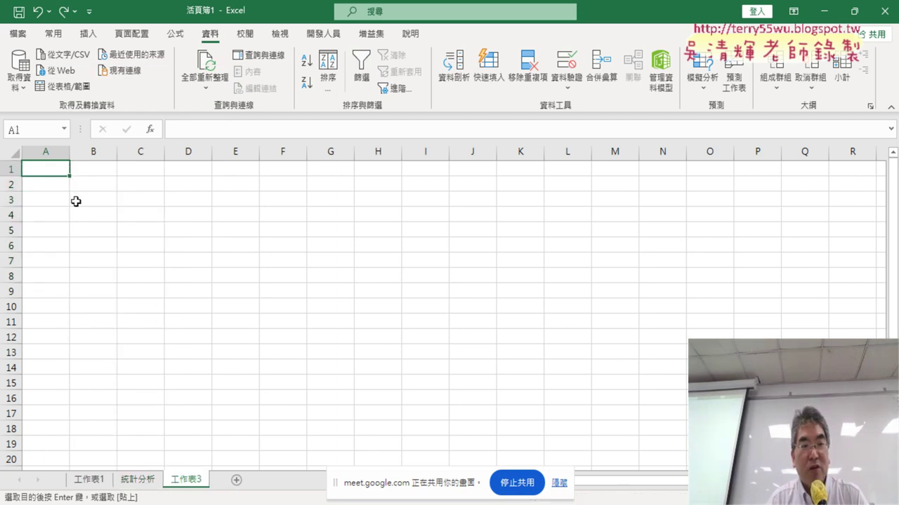
right_click(54, 172)
click(85, 187)
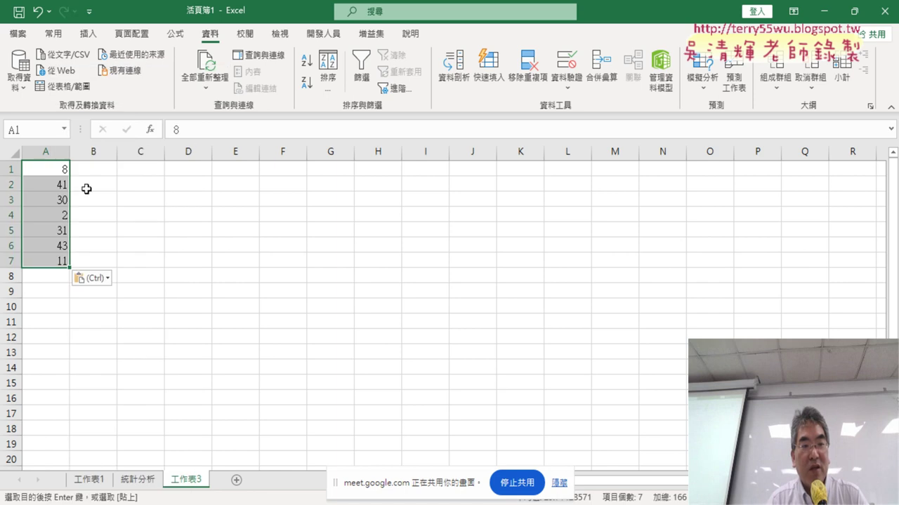
Step: Sort the 統計分析 table ascending by 號碼 again
click(143, 485)
click(39, 172)
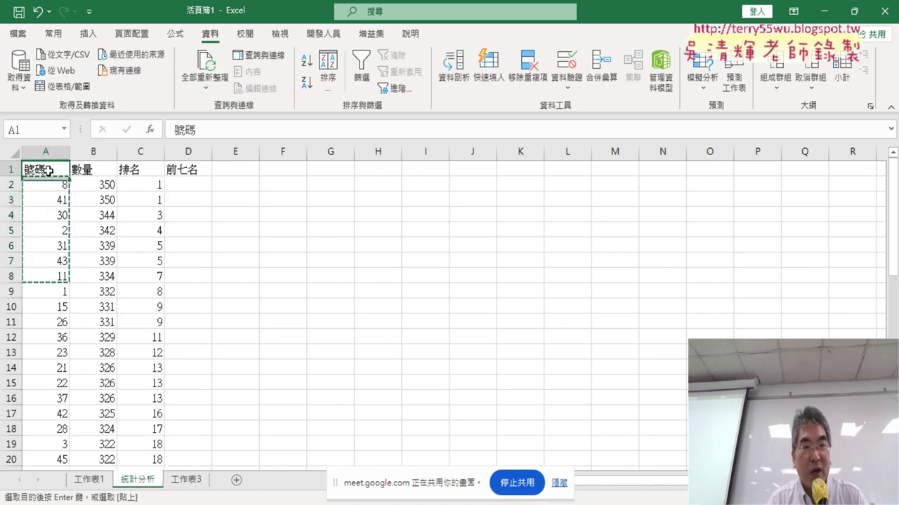
click(305, 67)
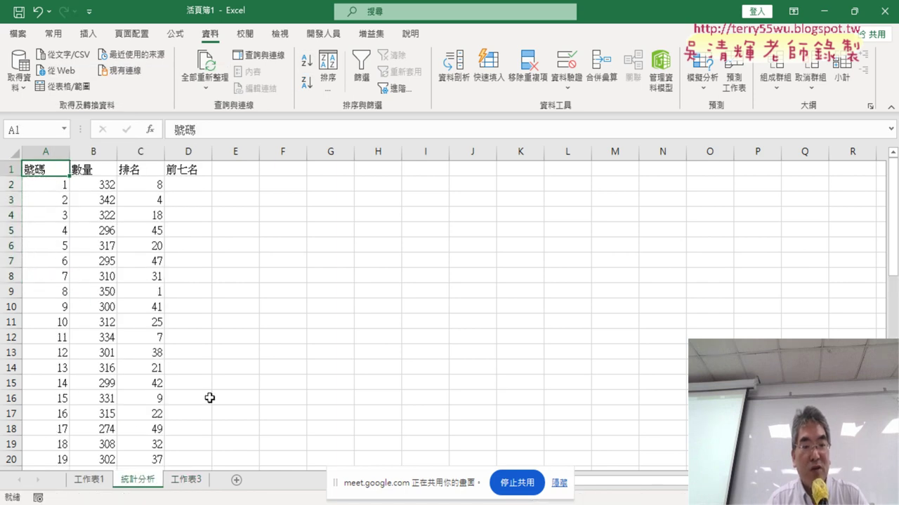
Step: Paste the seven numbers 8, 41, 30, 2, 31, 43, 11 into D2:D8 under 前七名
click(191, 480)
right_click(62, 208)
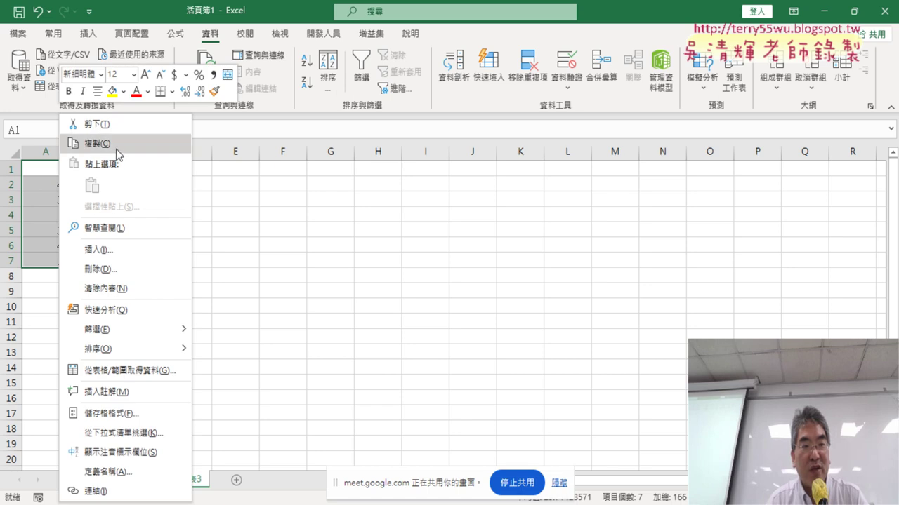
click(117, 155)
click(138, 480)
click(197, 183)
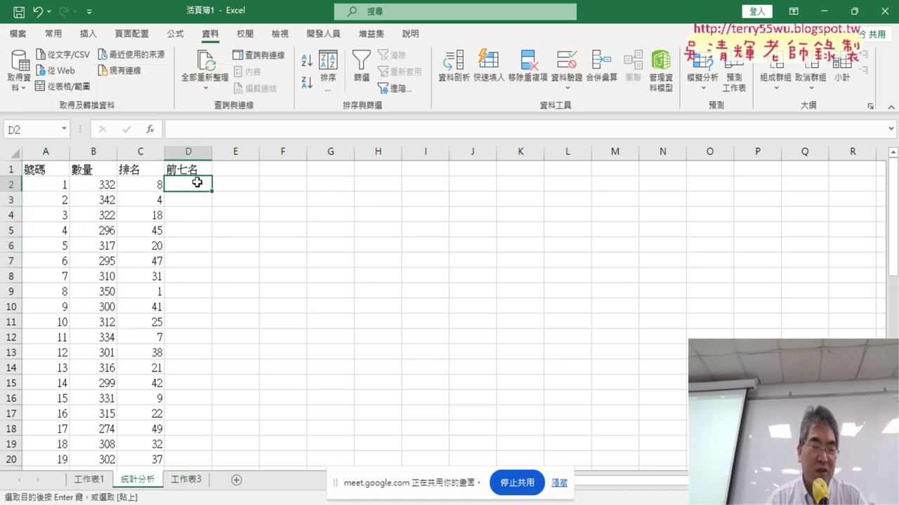
key(ctrl+v)
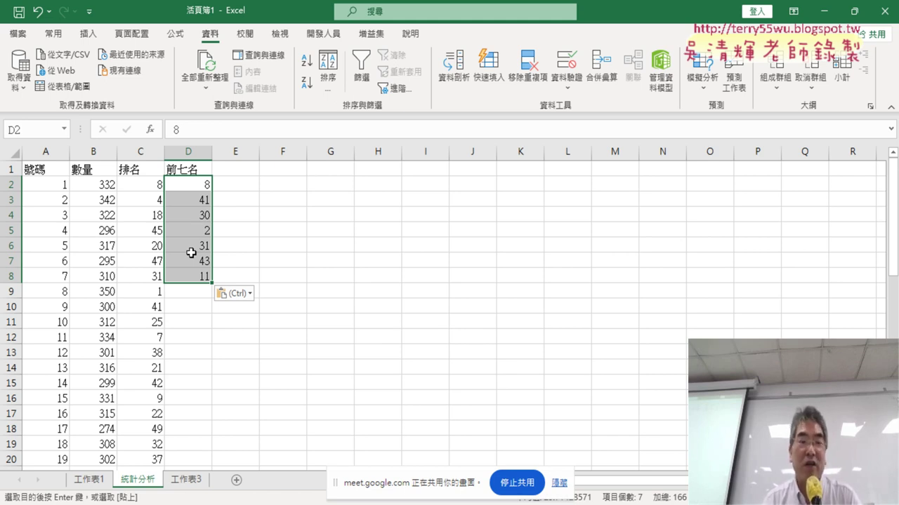
Step: Delete the temporary 工作表3 sheet
right_click(196, 483)
click(249, 308)
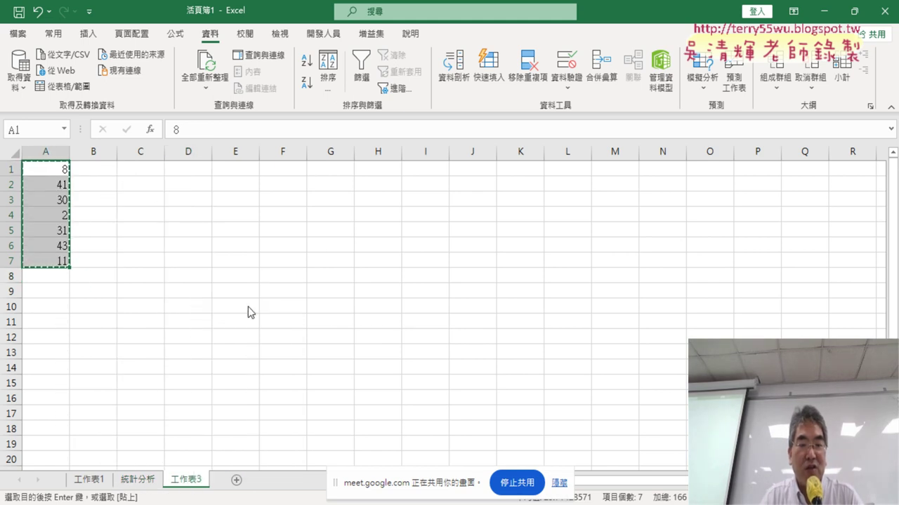
click(425, 297)
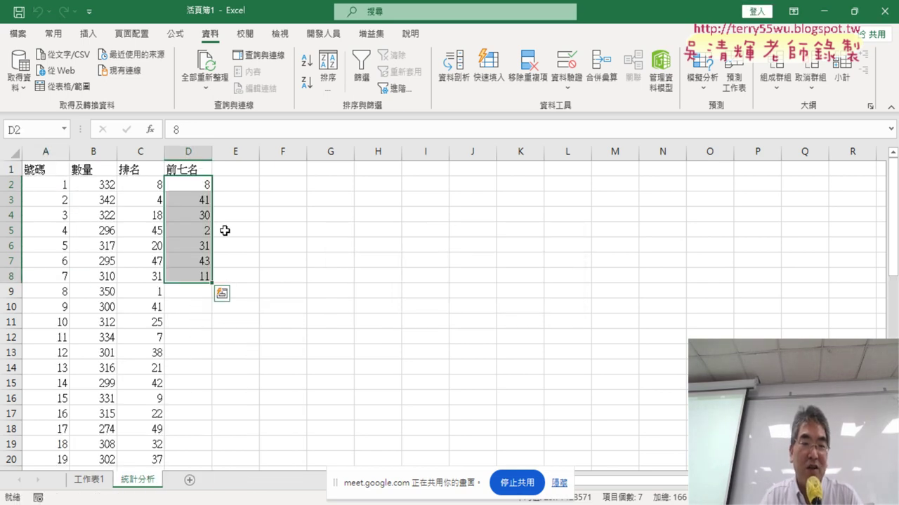
drag(188, 182, 187, 278)
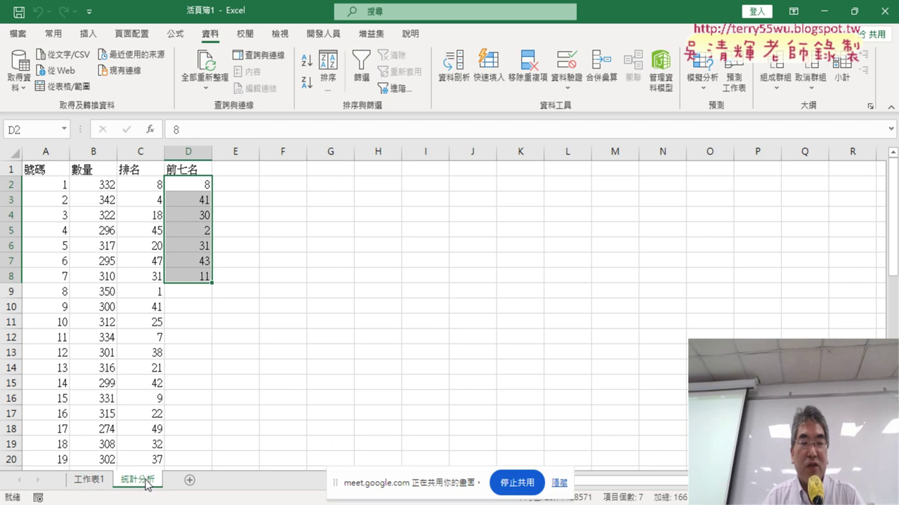
click(47, 173)
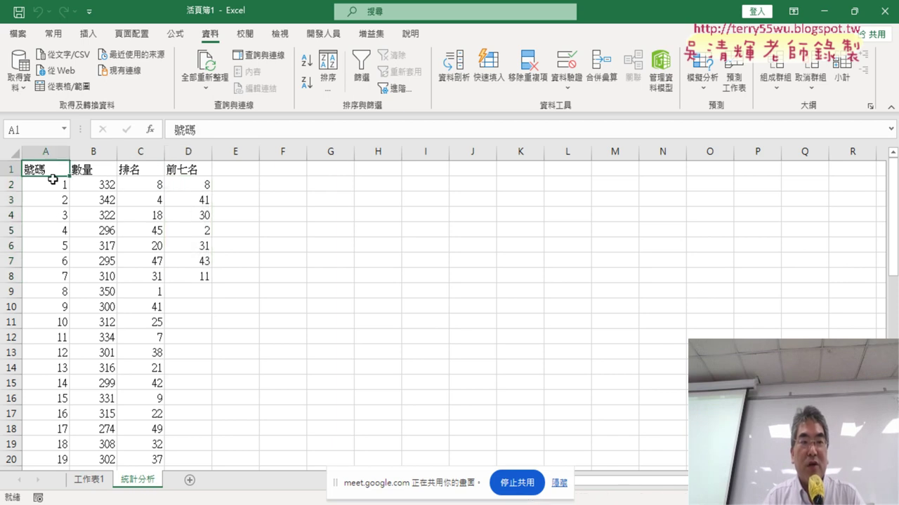
click(54, 184)
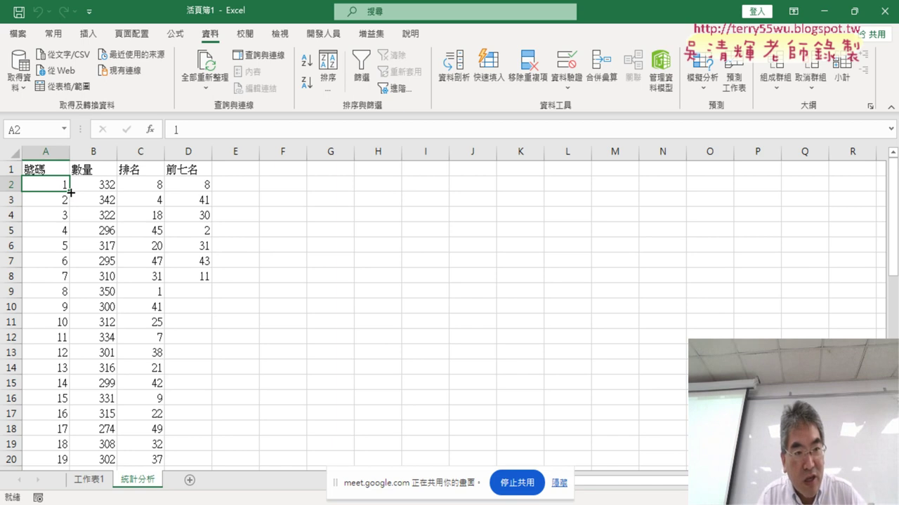
drag(71, 192, 53, 185)
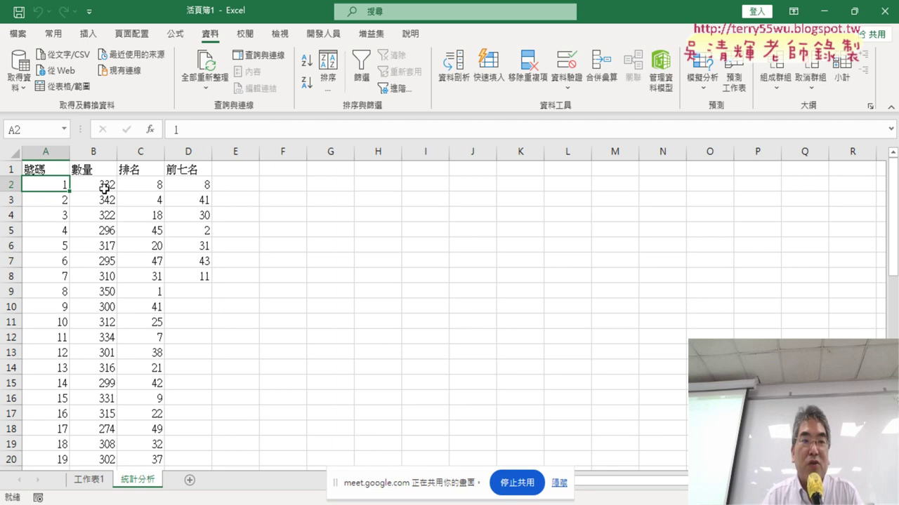
click(104, 185)
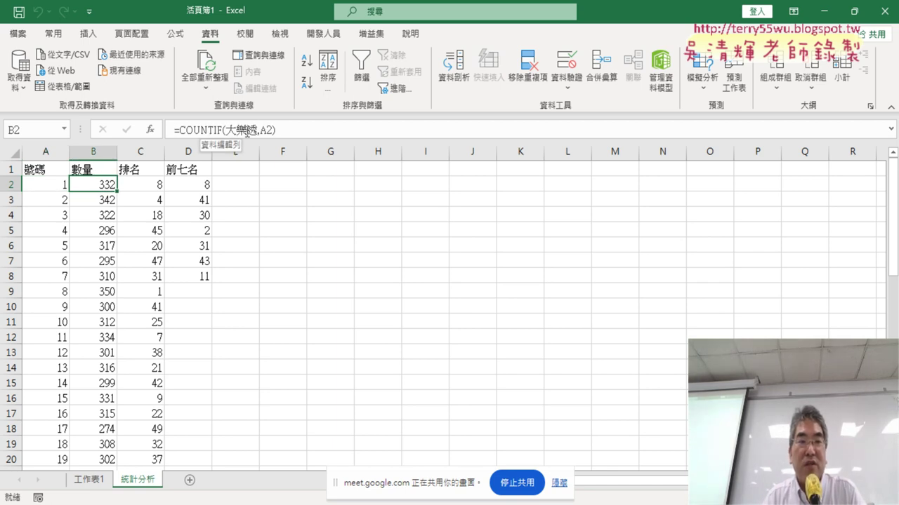
click(91, 482)
scroll(97, 198, up, 1)
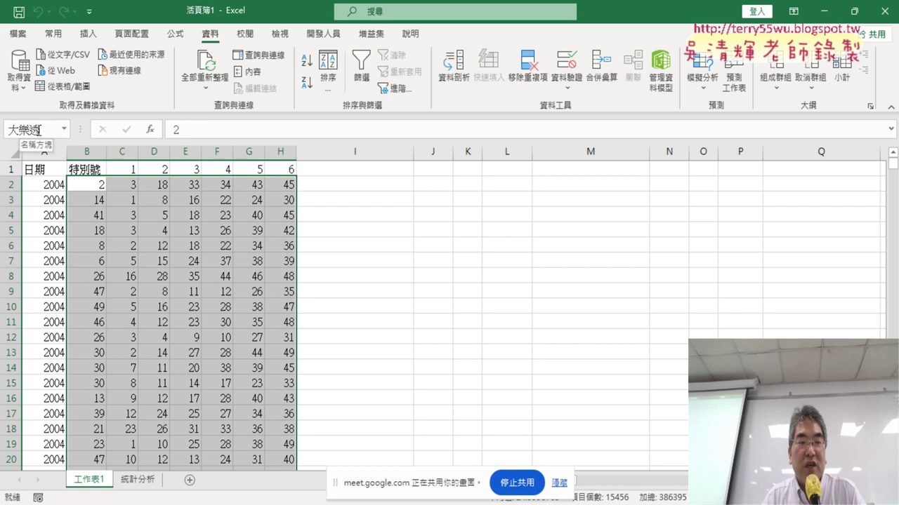
click(137, 480)
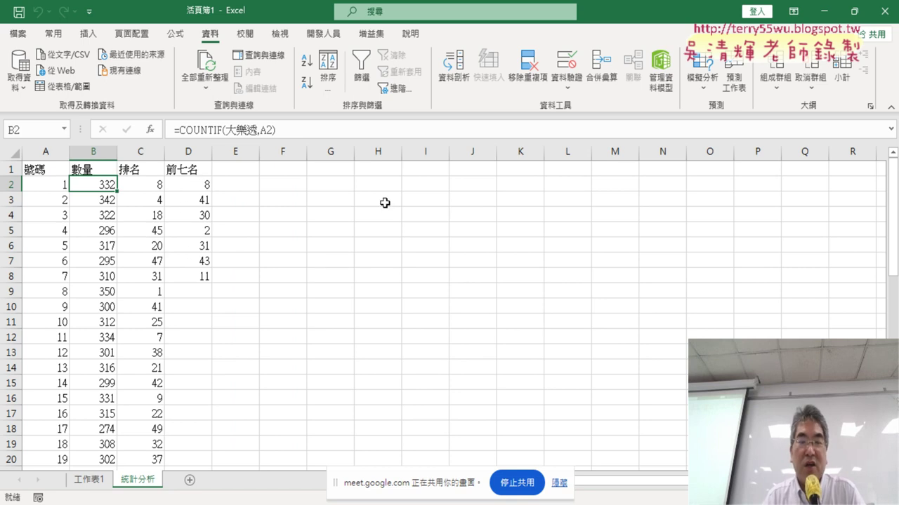
drag(201, 186, 203, 276)
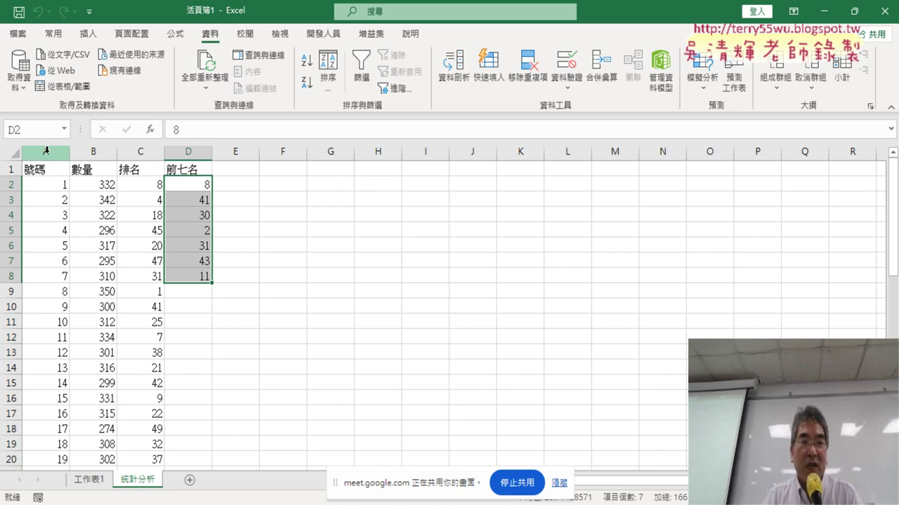
drag(45, 152, 187, 161)
click(382, 290)
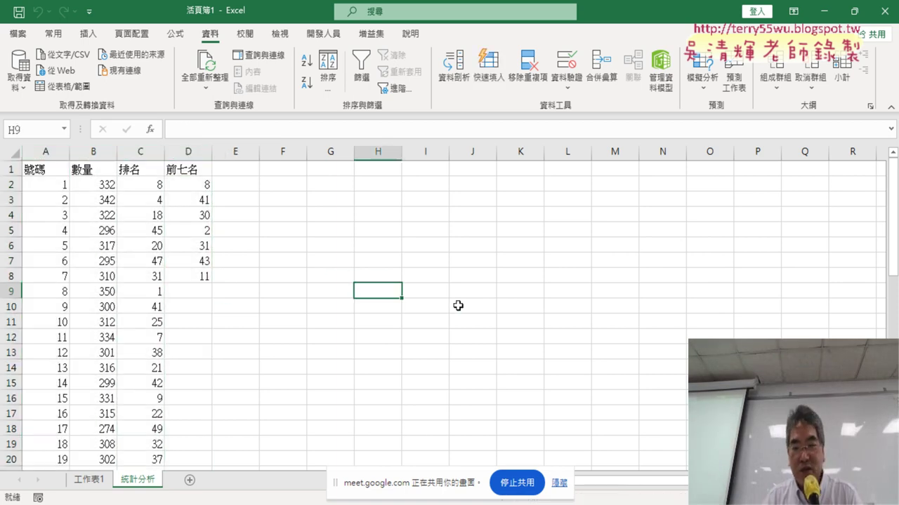